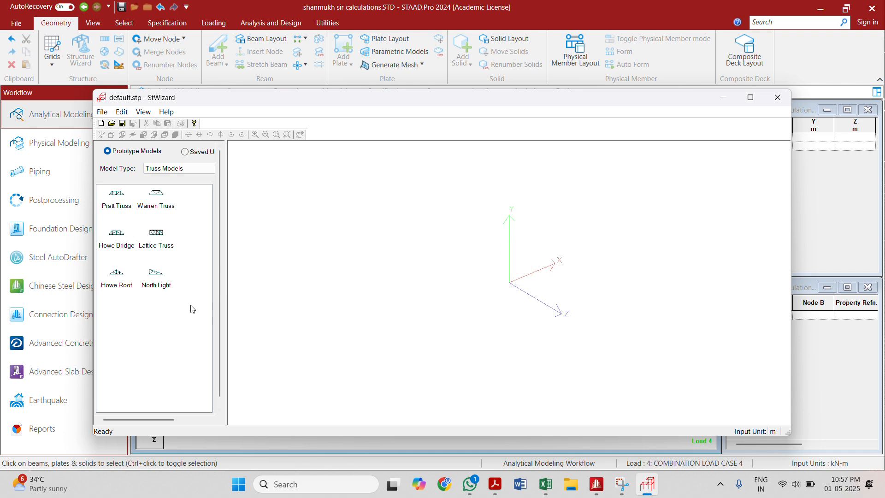
# Step: Open the Bay Frame prototype from the Frame Models for parameter entry
pyautogui.click(159, 169)
pyautogui.click(156, 181)
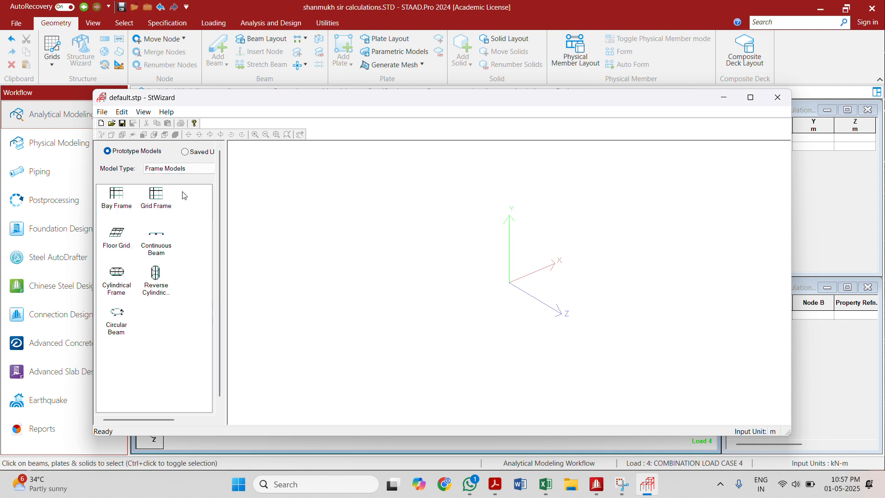
pyautogui.doubleClick(122, 203)
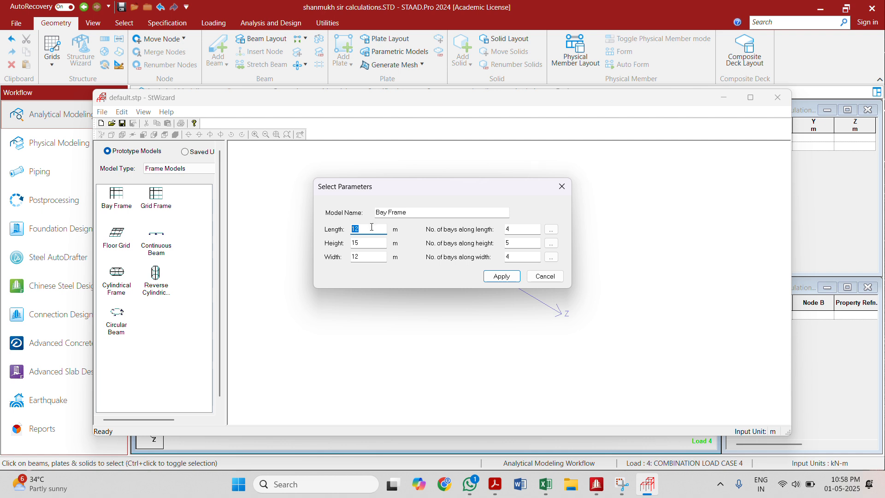
# Step: Generate the bay frame with length 8 m, height 3 m and width 8 m, using 2 bays along length, 1 along height and 2 along width
pyautogui.moveTo(513, 229); pyautogui.dragTo(501, 227)
pyautogui.write('2')
pyautogui.moveTo(358, 246); pyautogui.dragTo(353, 245)
pyautogui.write('3')
pyautogui.moveTo(514, 241); pyautogui.dragTo(505, 240)
pyautogui.moveTo(362, 256); pyautogui.dragTo(331, 259)
pyautogui.write('8')
pyautogui.moveTo(512, 257); pyautogui.dragTo(479, 260)
pyautogui.write('2')
pyautogui.click(502, 276)
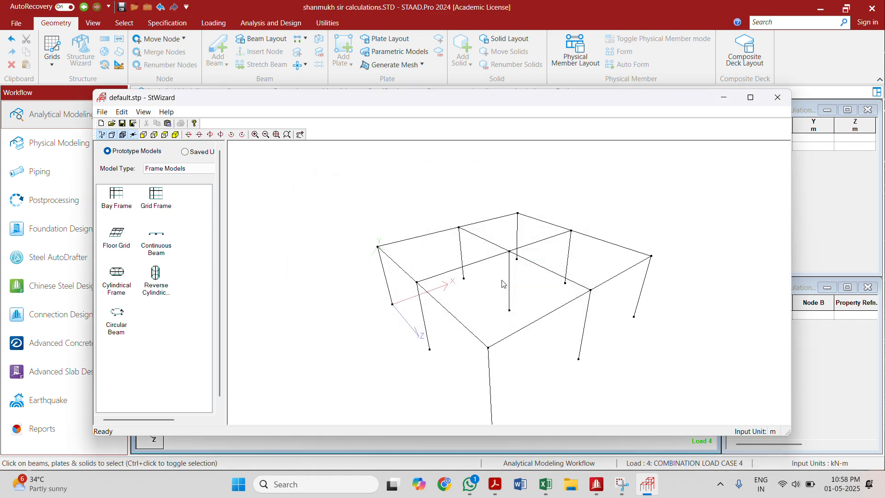
# Step: Transfer the generated frame into the STAAD model at X, Y and Z offsets of 0 m
pyautogui.click(778, 97)
pyautogui.click(478, 266)
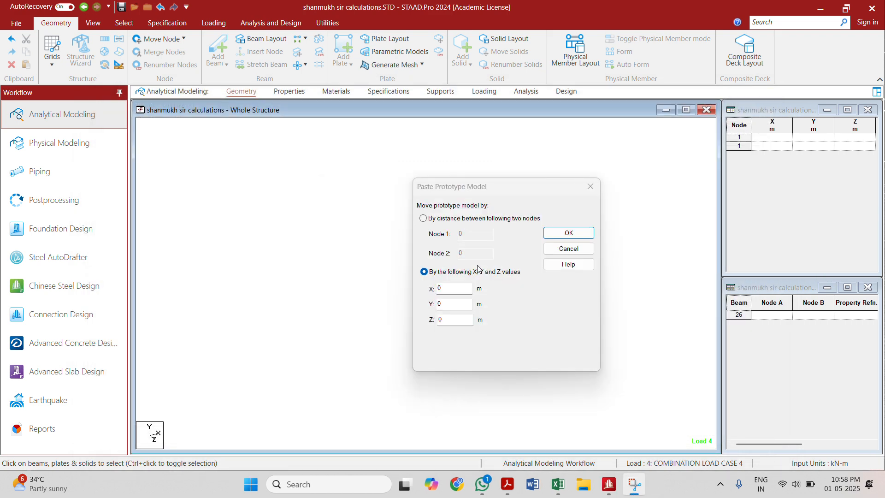
pyautogui.click(563, 234)
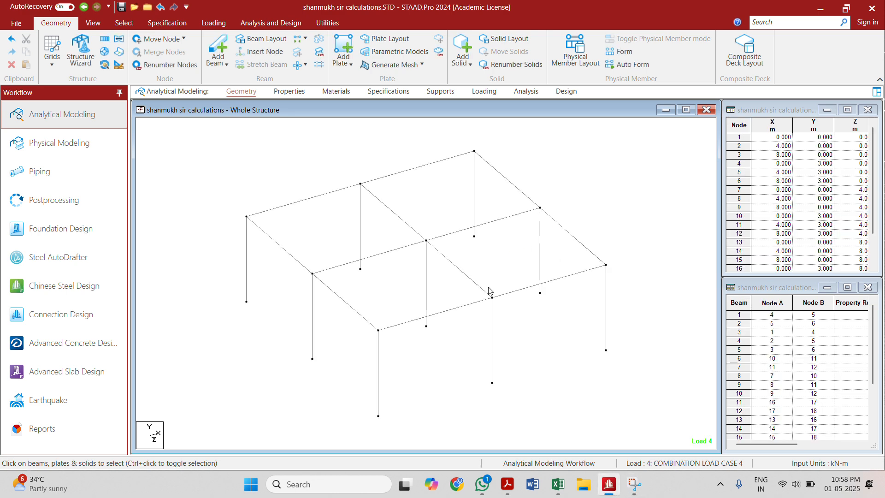
# Step: Select all roof-level beams and their nodes from the front view, using the geometry selection cursor
pyautogui.click(351, 41)
pyautogui.click(93, 22)
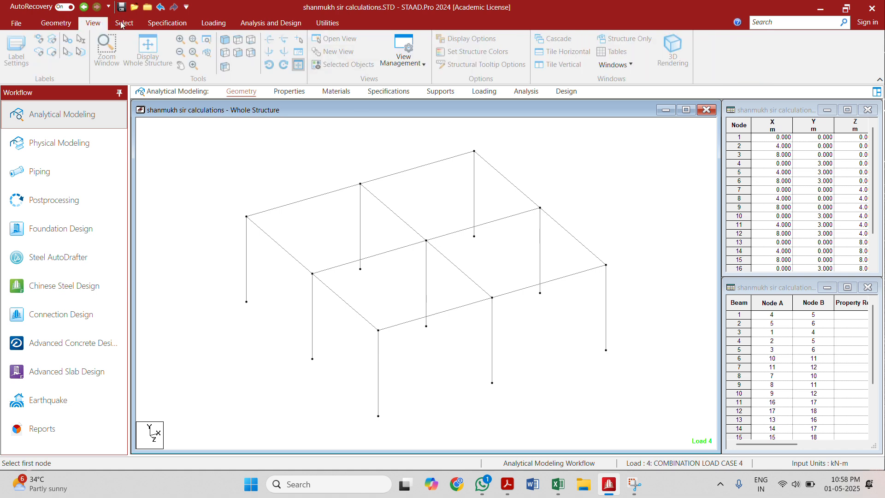
pyautogui.click(237, 52)
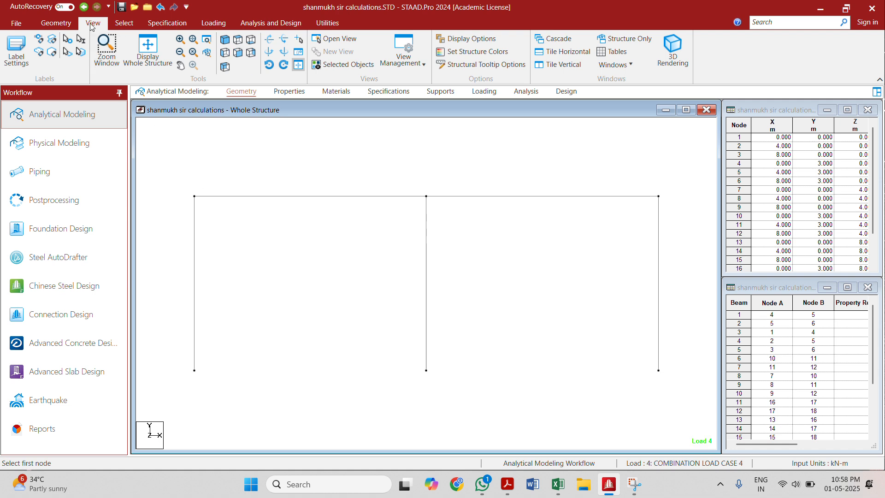
pyautogui.click(121, 23)
pyautogui.click(139, 41)
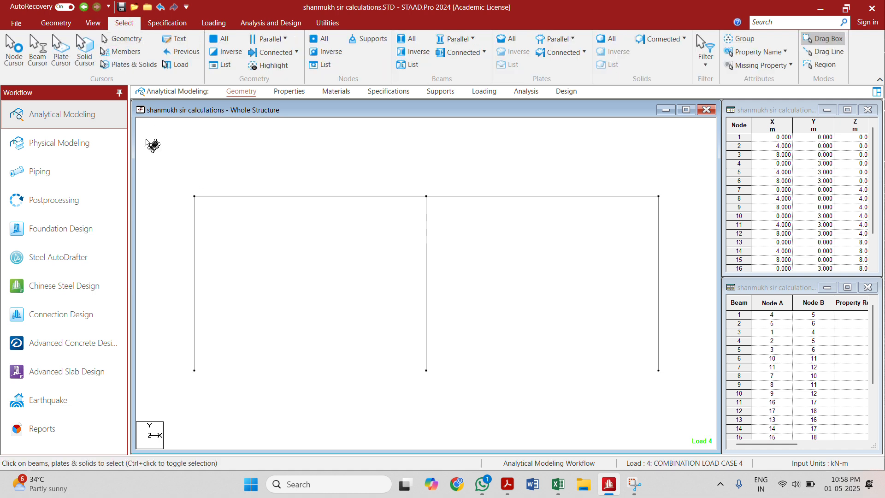
pyautogui.moveTo(146, 139); pyautogui.dragTo(685, 254)
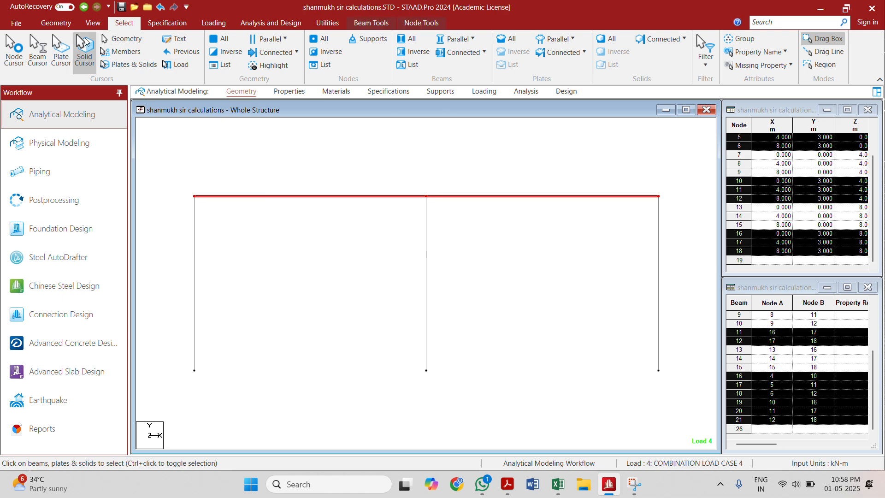
# Step: Display only the selected roof beams and view them in plan from above
pyautogui.click(68, 23)
pyautogui.click(92, 23)
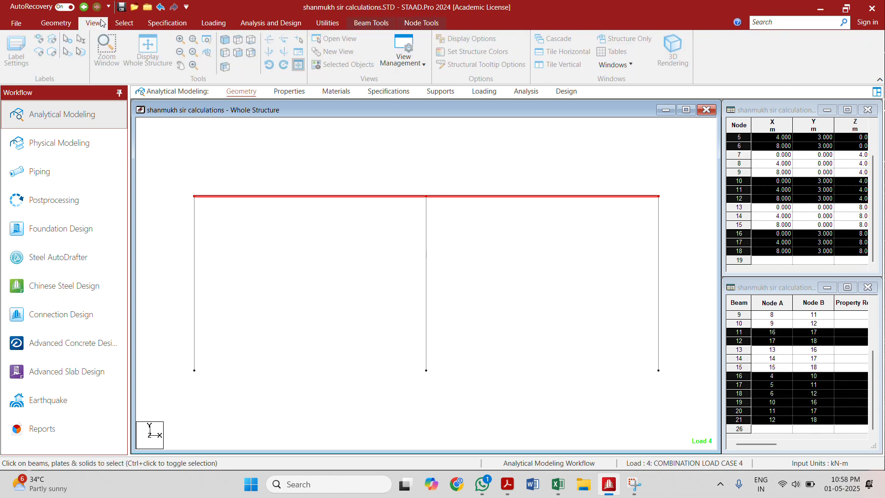
pyautogui.click(317, 65)
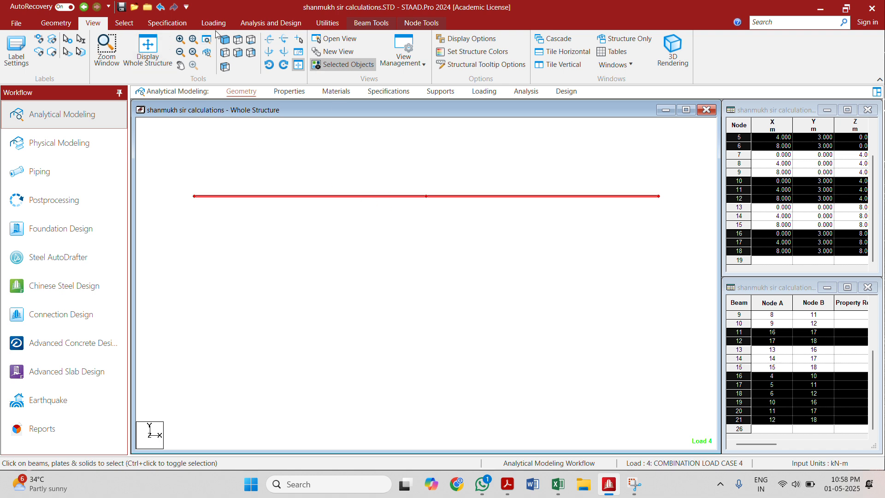
pyautogui.click(160, 59)
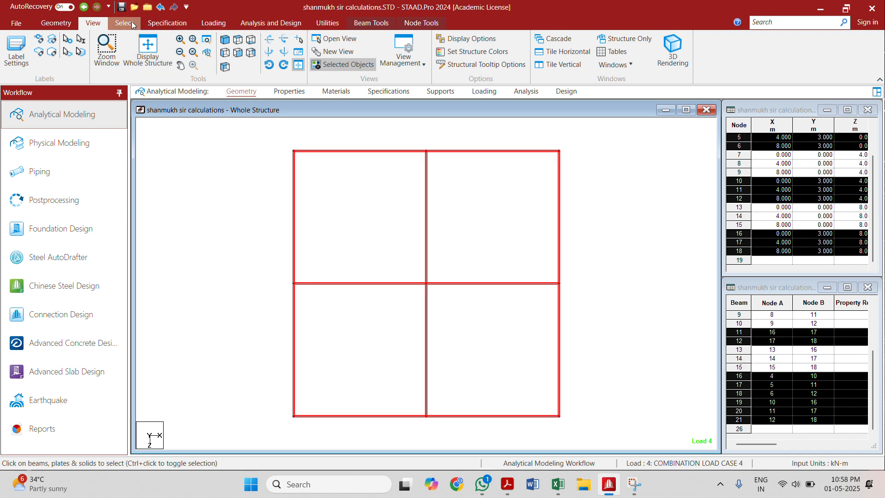
# Step: Add a four-node plate covering the upper-left roof panel of the plan
pyautogui.click(69, 23)
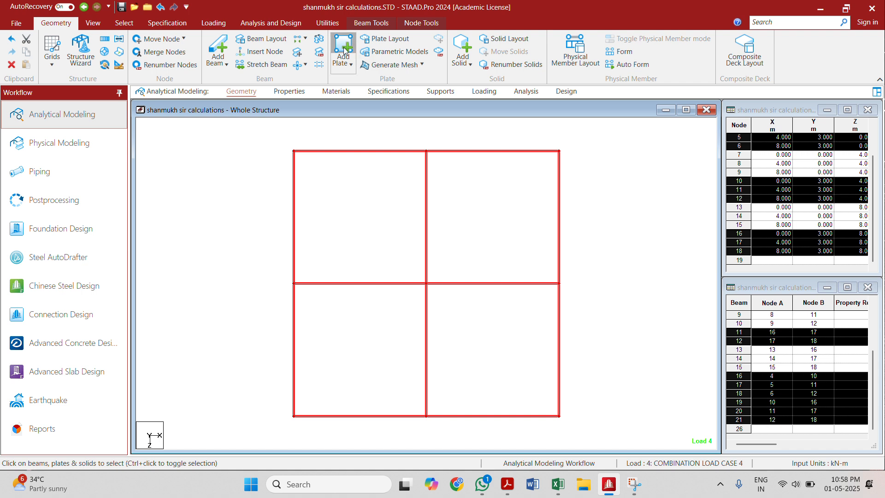
pyautogui.click(344, 46)
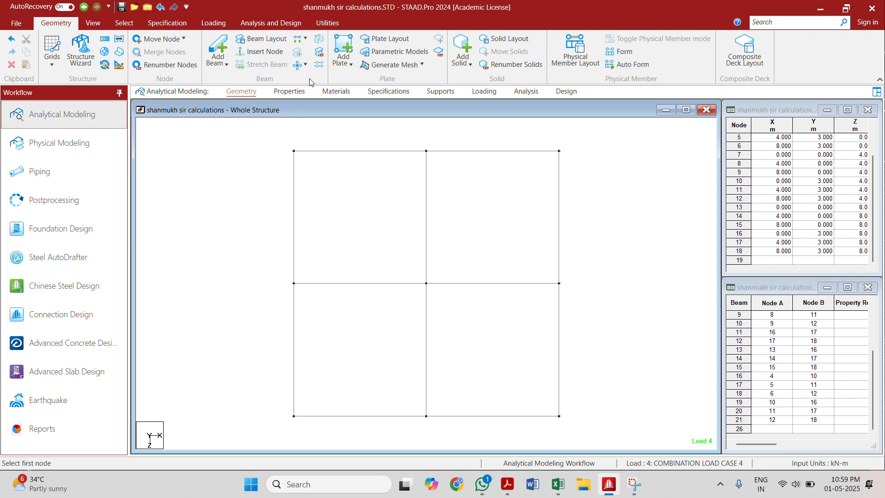
pyautogui.click(294, 151)
pyautogui.click(426, 151)
pyautogui.click(426, 283)
pyautogui.click(294, 283)
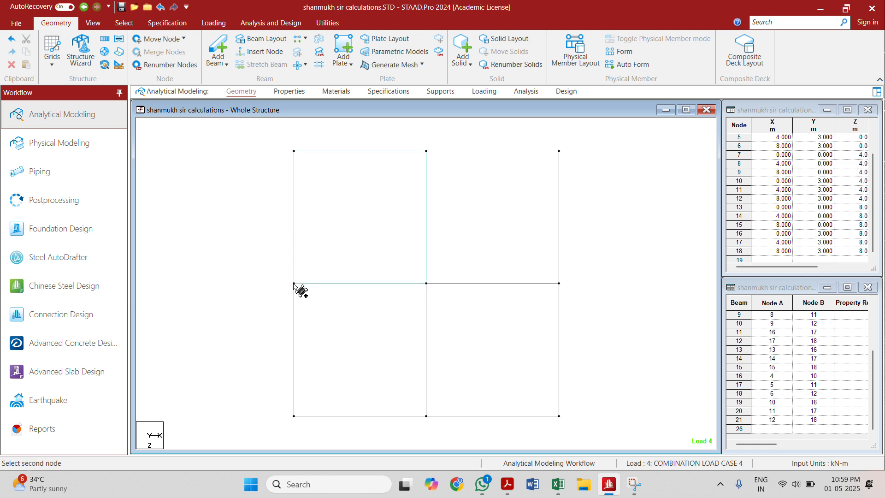
# Step: Add four-node plates to the lower-left and lower-right roof panels of the plan
pyautogui.click(294, 283)
pyautogui.click(294, 416)
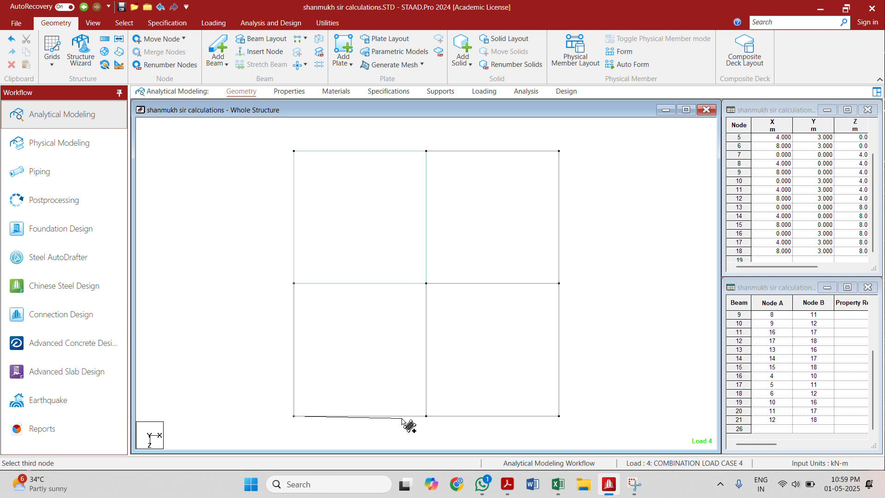
pyautogui.click(426, 416)
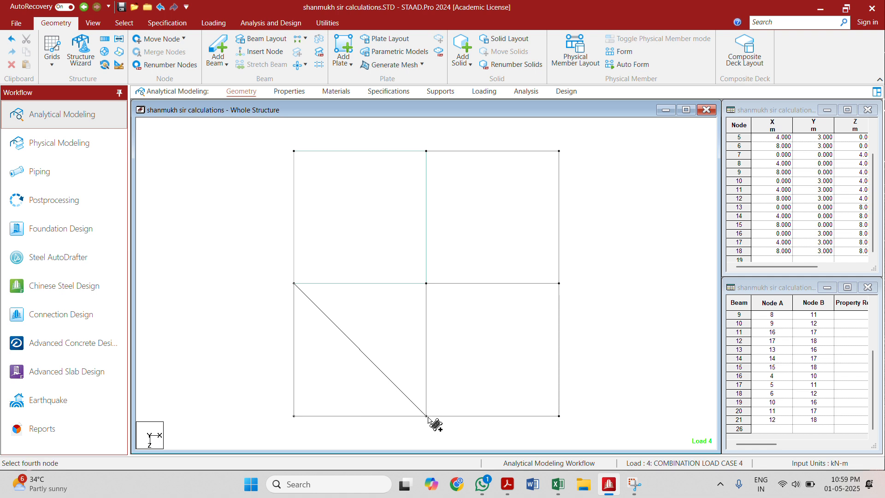
pyautogui.click(426, 283)
pyautogui.click(559, 283)
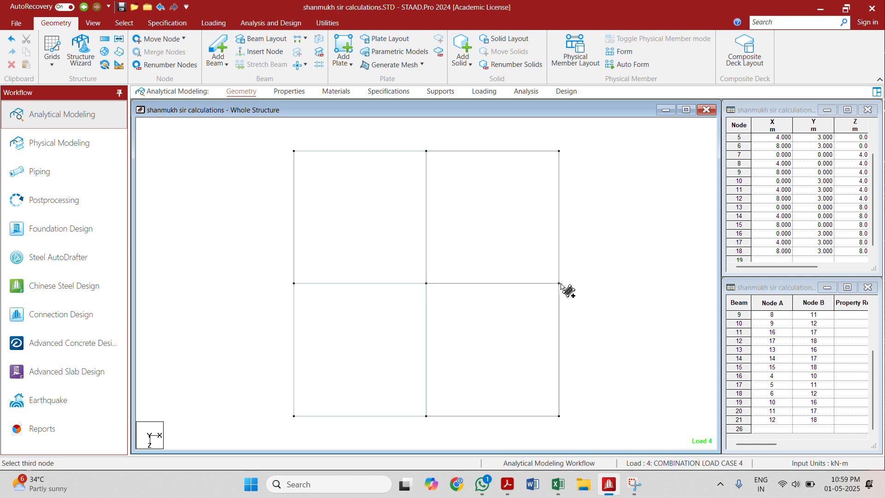
pyautogui.click(559, 417)
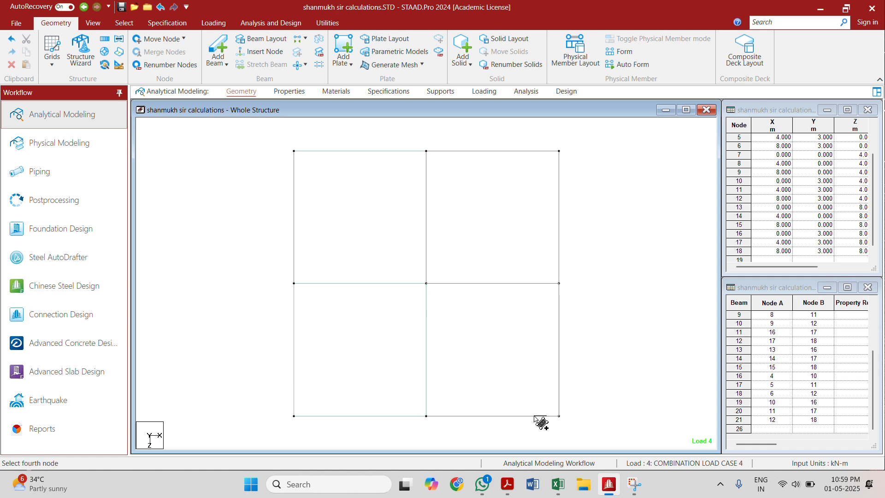
pyautogui.click(426, 415)
# Step: Add a four-node plate to the upper-right roof panel, then restore the isometric display of the whole structure
pyautogui.click(426, 151)
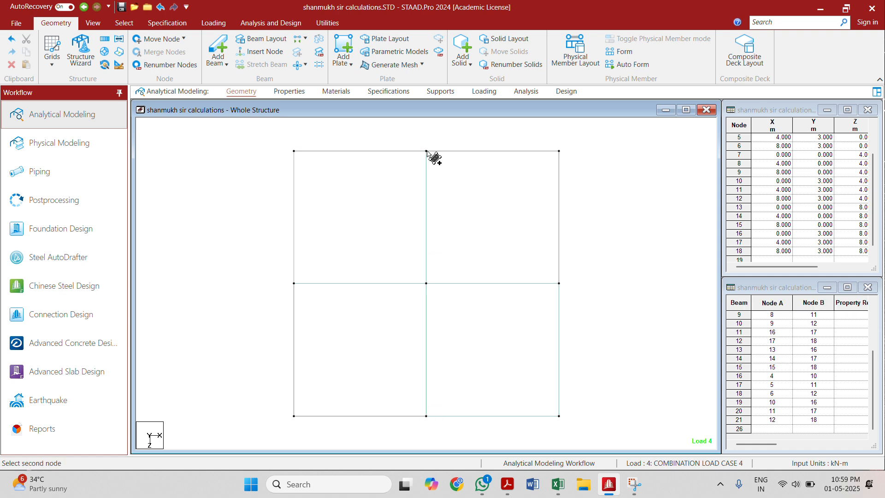
pyautogui.click(559, 152)
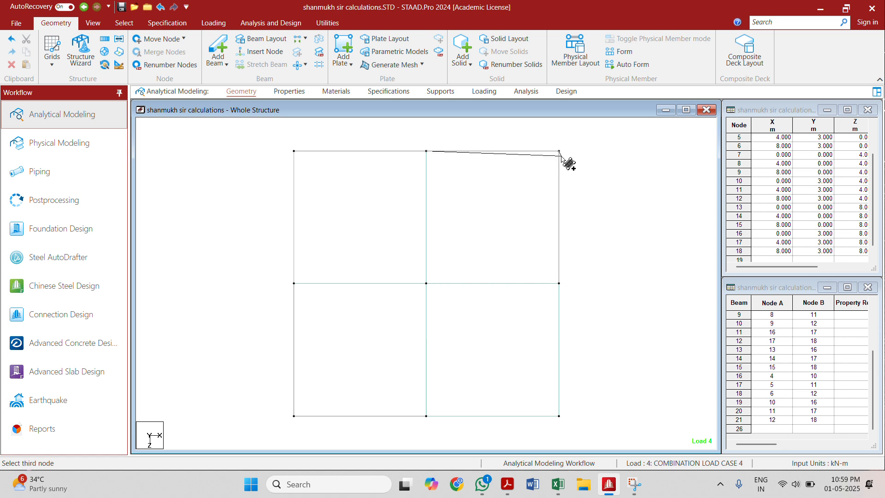
pyautogui.click(559, 284)
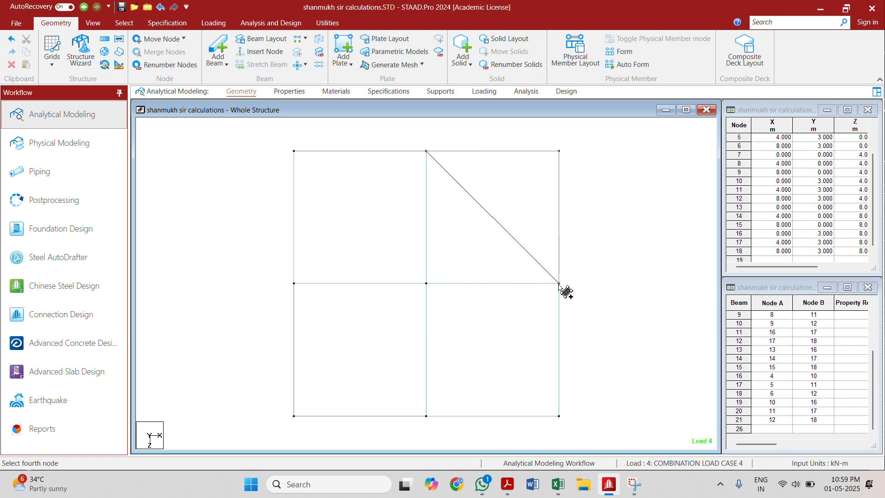
pyautogui.click(424, 283)
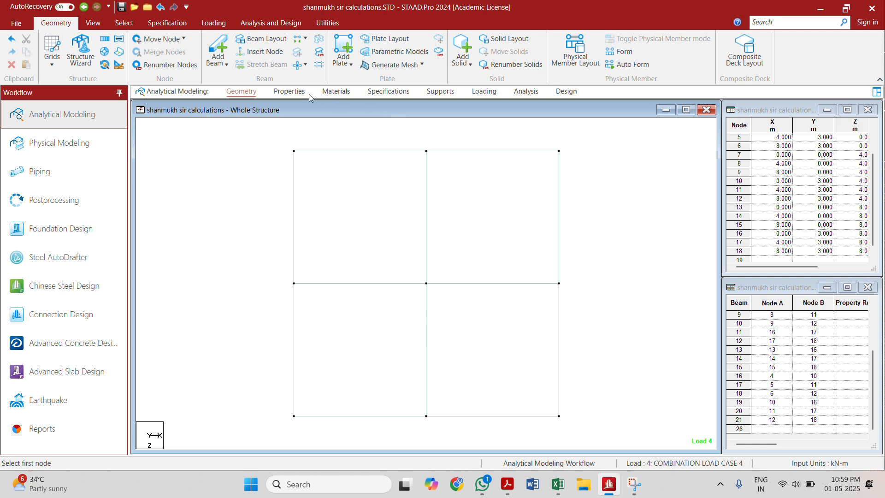
pyautogui.click(92, 22)
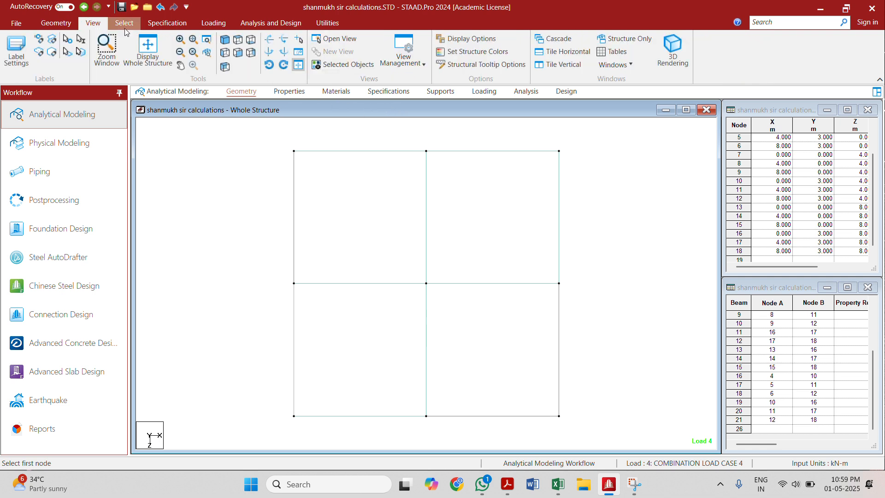
pyautogui.click(160, 51)
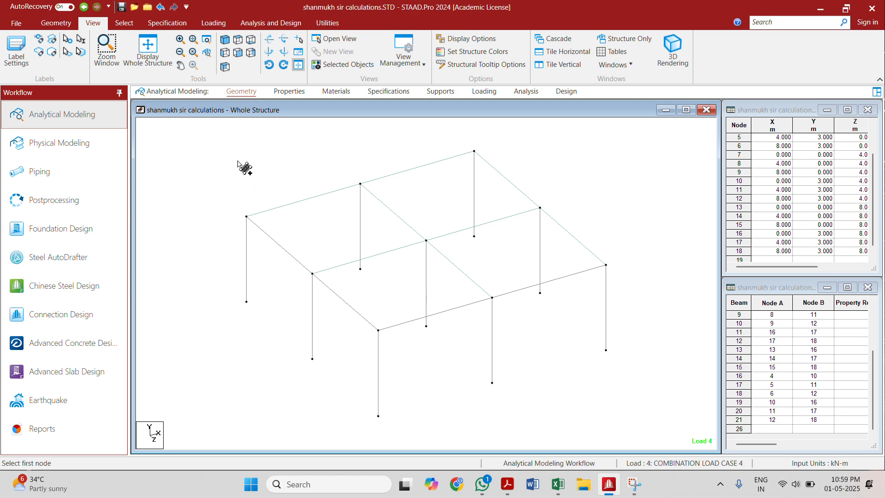
# Step: Delete the leftover section properties Rect 9.00x12.00, Rect 9.00x13.00 and Plate 5.00 from the structure's properties
pyautogui.click(282, 92)
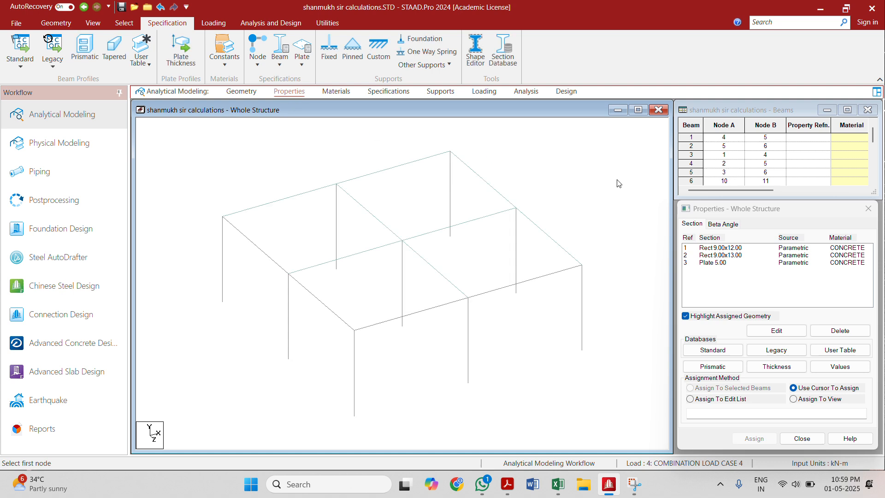
pyautogui.doubleClick(728, 249)
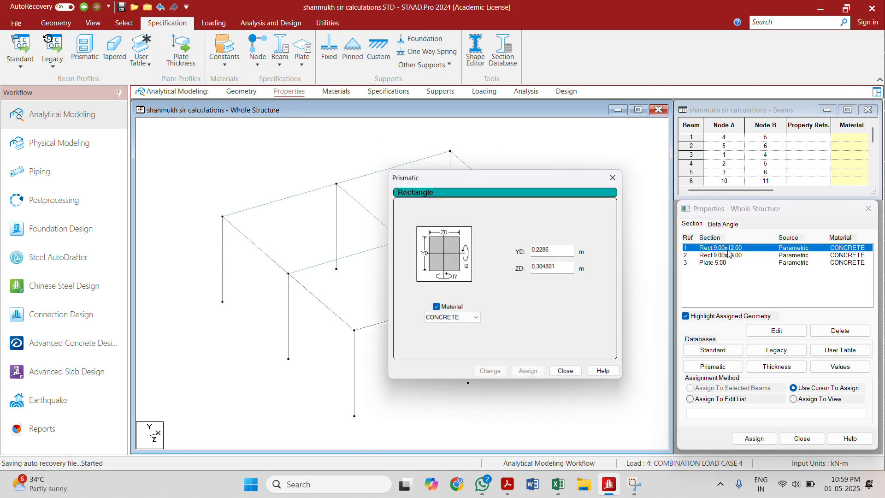
pyautogui.click(617, 177)
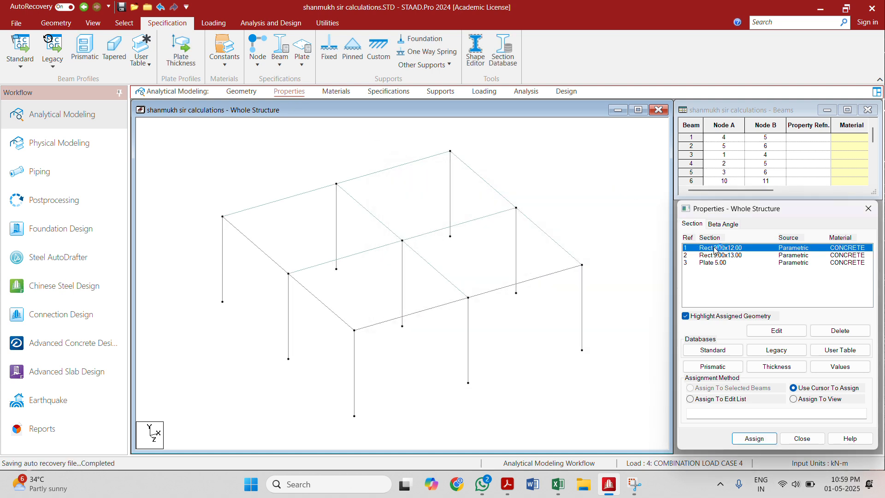
pyautogui.click(834, 335)
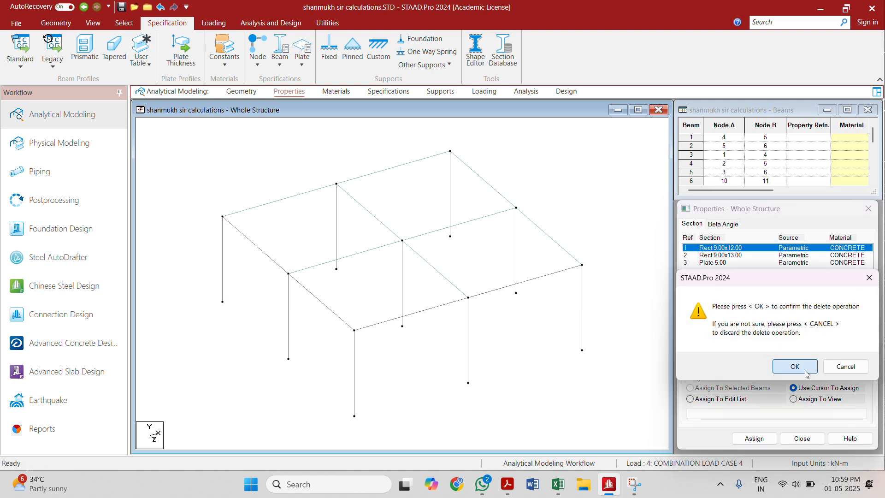
pyautogui.click(789, 365)
pyautogui.click(720, 248)
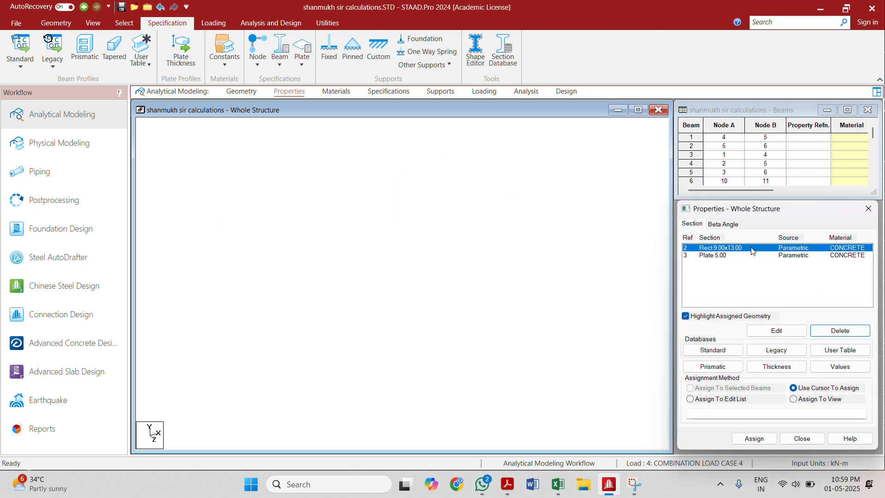
pyautogui.click(839, 331)
pyautogui.click(795, 366)
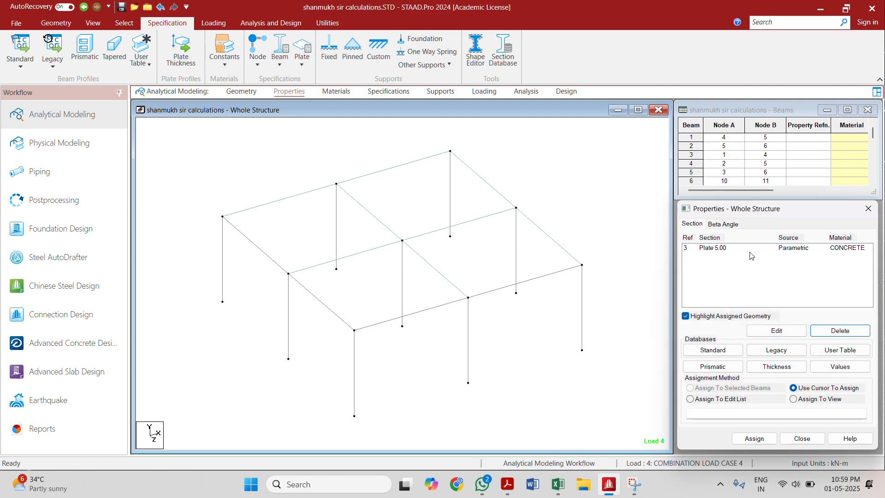
pyautogui.click(752, 251)
pyautogui.click(840, 331)
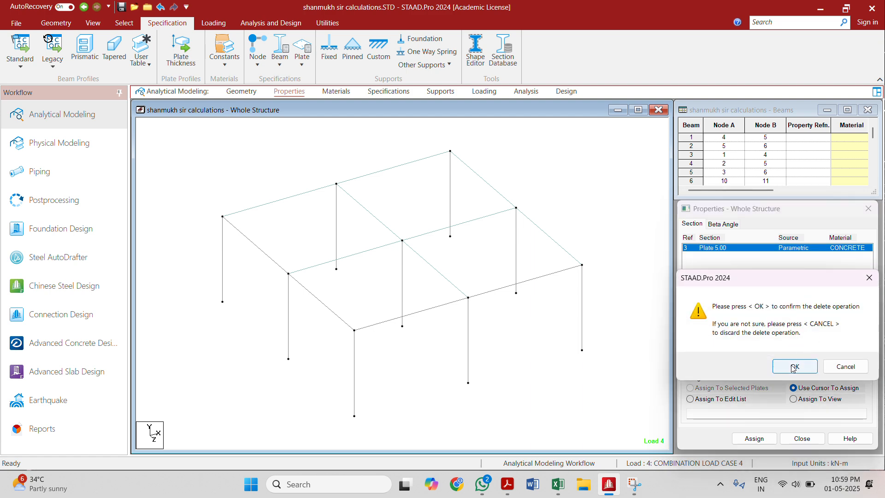
pyautogui.click(790, 365)
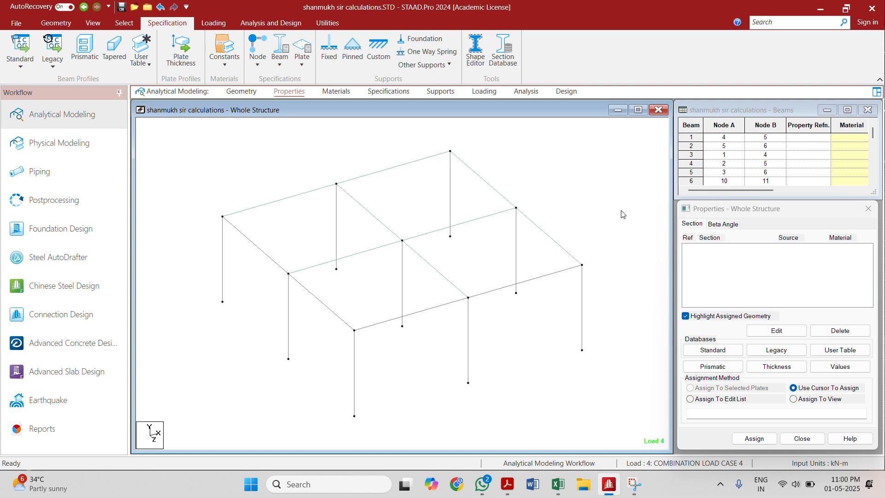
# Step: Change the input length unit to foot, keeping kilonewton as the force unit
pyautogui.click(56, 23)
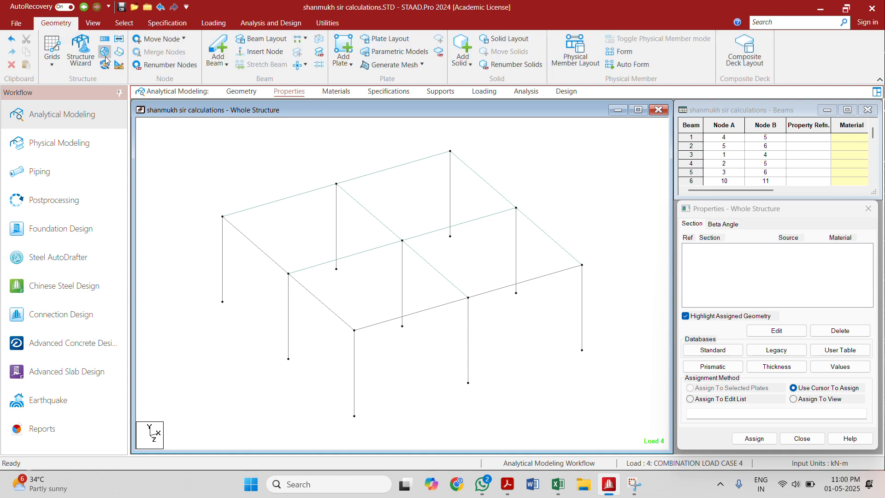
pyautogui.click(123, 61)
pyautogui.click(219, 82)
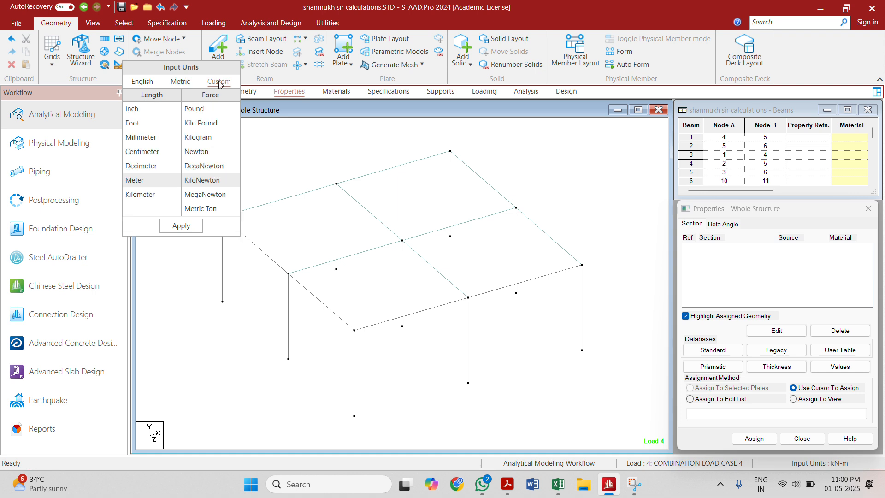
pyautogui.click(148, 123)
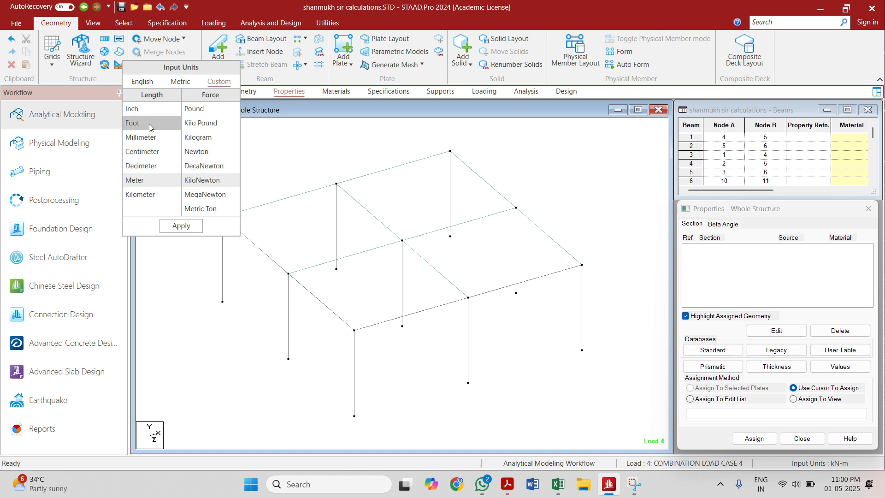
pyautogui.click(175, 225)
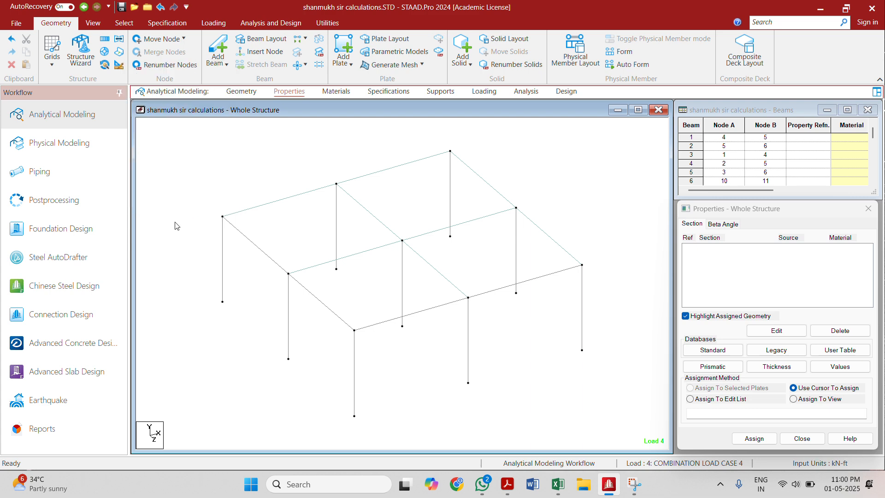
pyautogui.click(723, 352)
pyautogui.click(725, 367)
pyautogui.click(339, 191)
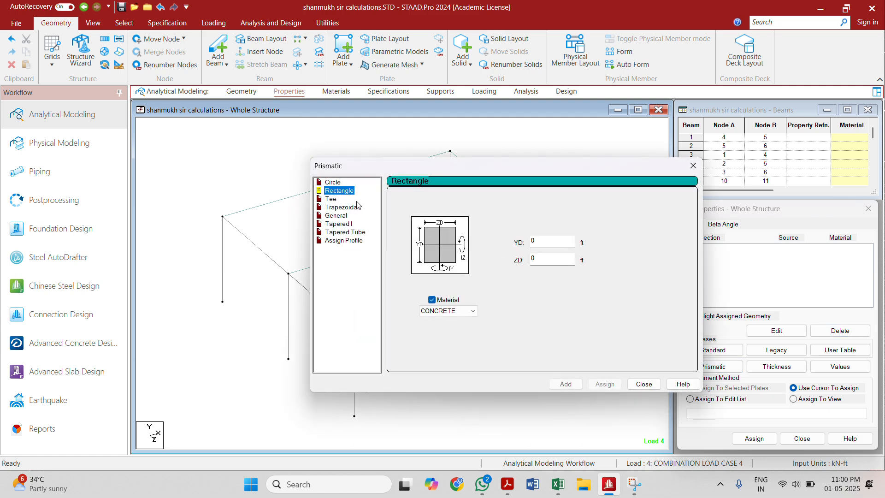
pyautogui.click(693, 165)
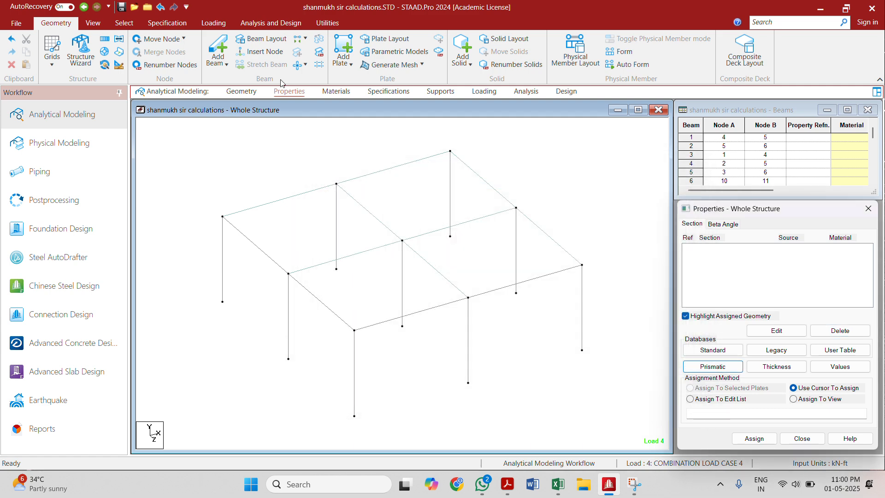
# Step: Set the input length unit to inch, keeping kilonewton as the force unit
pyautogui.click(119, 68)
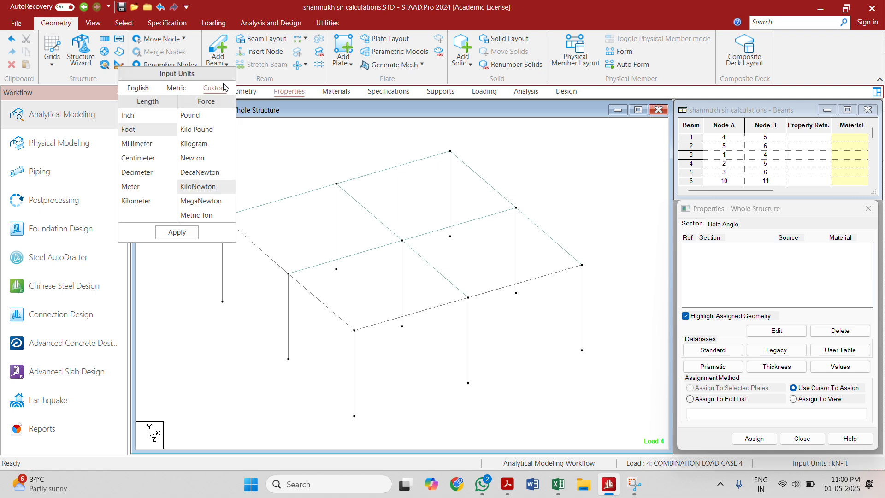
pyautogui.click(148, 115)
pyautogui.click(193, 231)
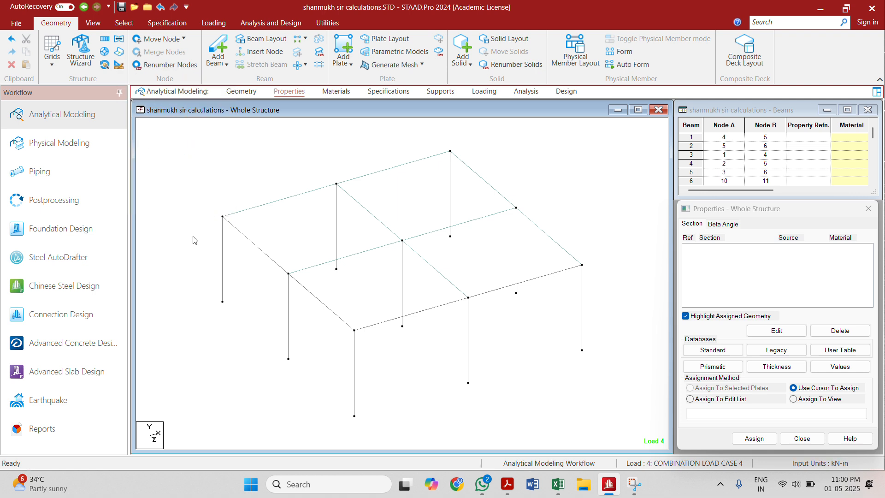
# Step: Add a concrete rectangular prismatic section with YD 9 in and ZD 12 in
pyautogui.click(724, 367)
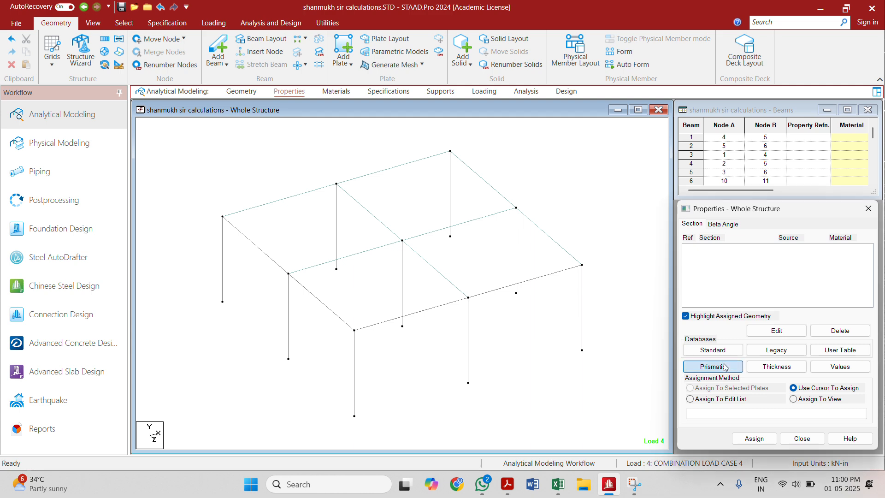
pyautogui.click(334, 192)
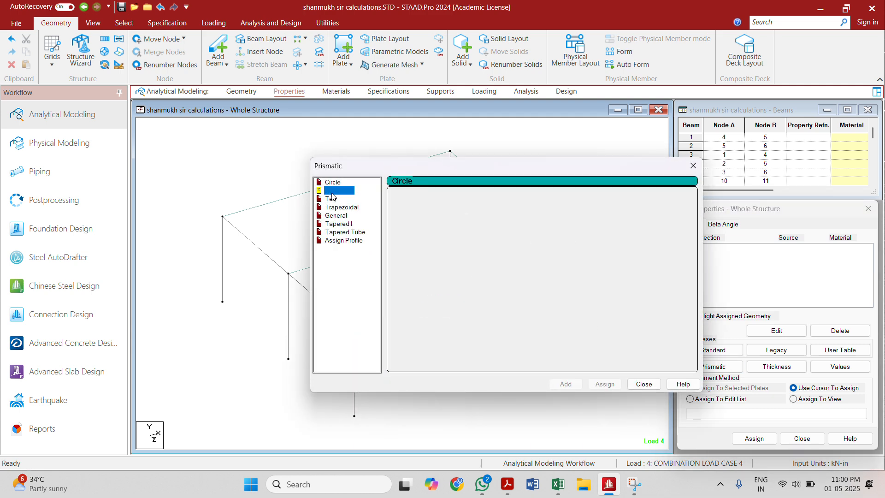
pyautogui.click(555, 242)
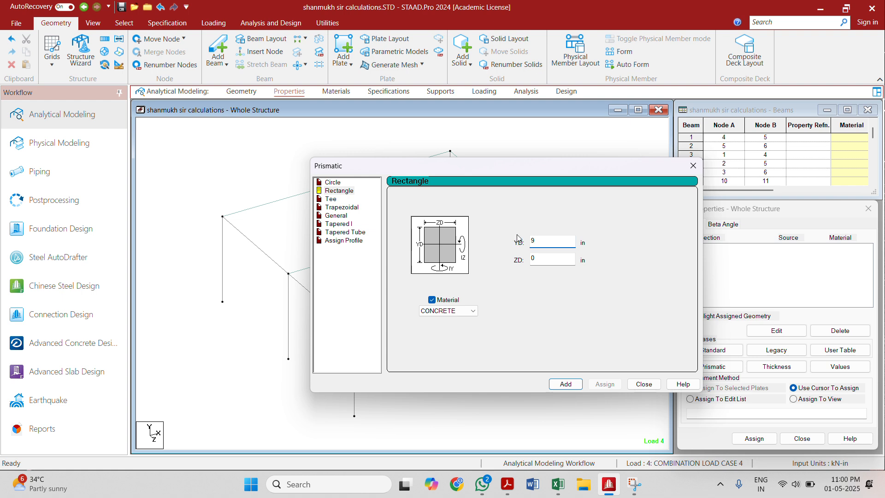
pyautogui.press('Tab')
pyautogui.write('12')
pyautogui.click(555, 384)
# Step: Add a second concrete rectangular prismatic section with YD 9 in and ZD 13 in
pyautogui.moveTo(549, 244); pyautogui.dragTo(518, 245)
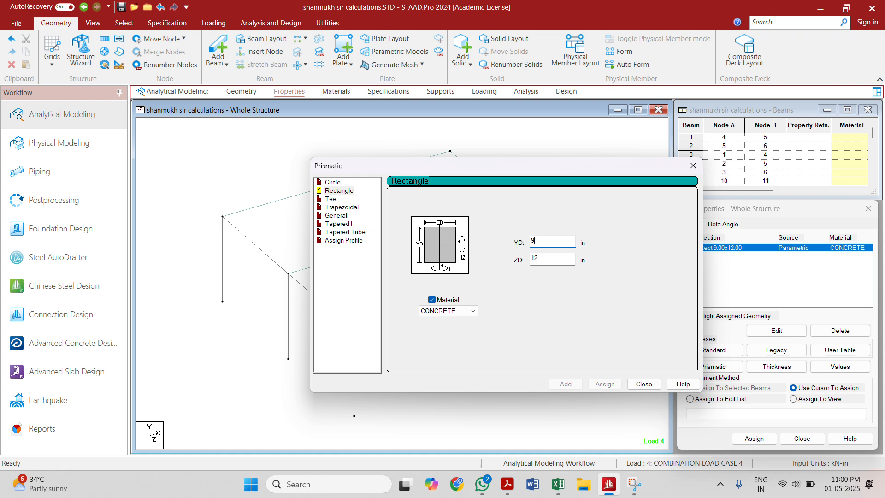
pyautogui.click(560, 258)
pyautogui.press('BackSpace')
pyautogui.click(566, 384)
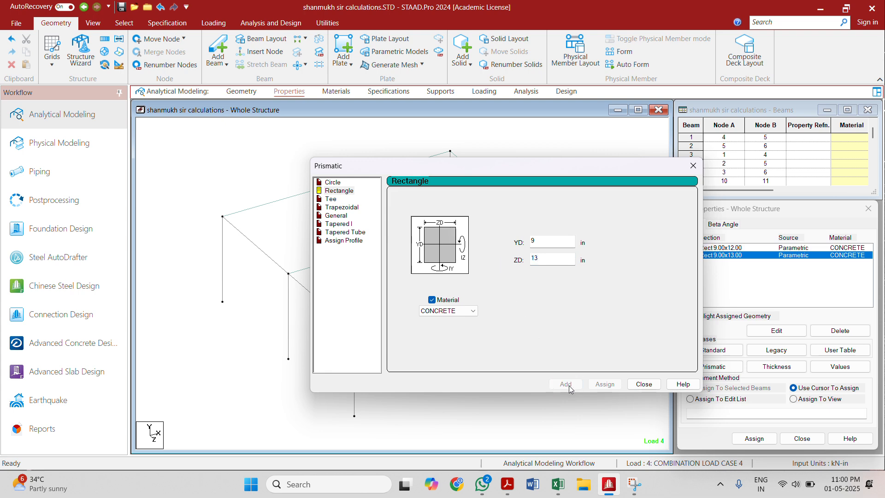
pyautogui.click(644, 384)
pyautogui.click(696, 368)
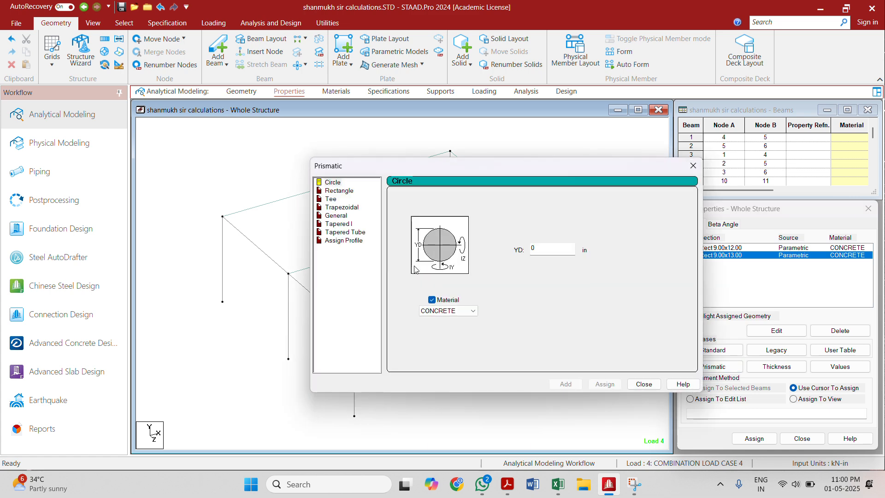
pyautogui.click(693, 165)
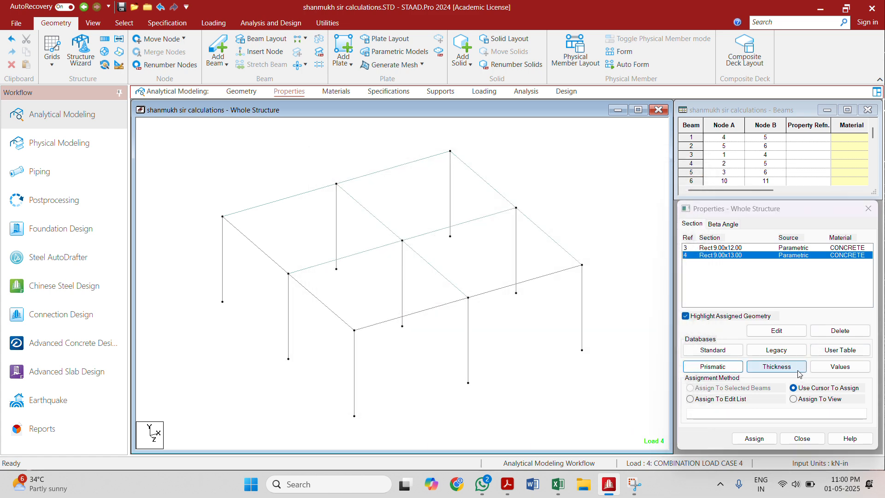
# Step: Add a concrete plate thickness property of 5 in at all four nodes
pyautogui.click(779, 366)
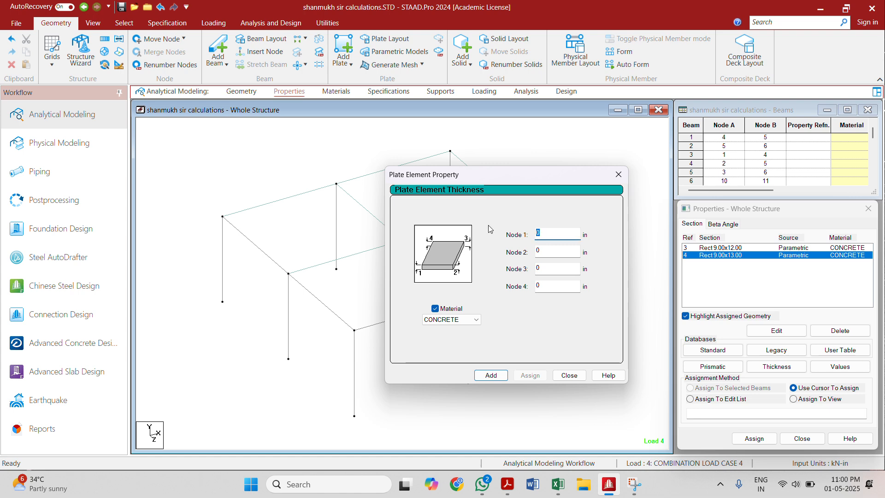
pyautogui.write('5')
pyautogui.click(491, 375)
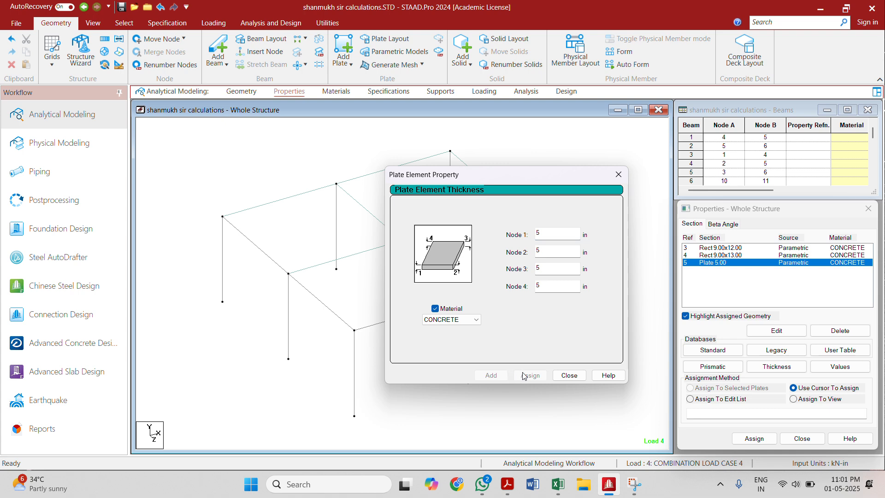
pyautogui.click(568, 375)
# Step: Assign the Rect 9.00x13.00 section to all columns, selected as the beams parallel to Y
pyautogui.click(125, 24)
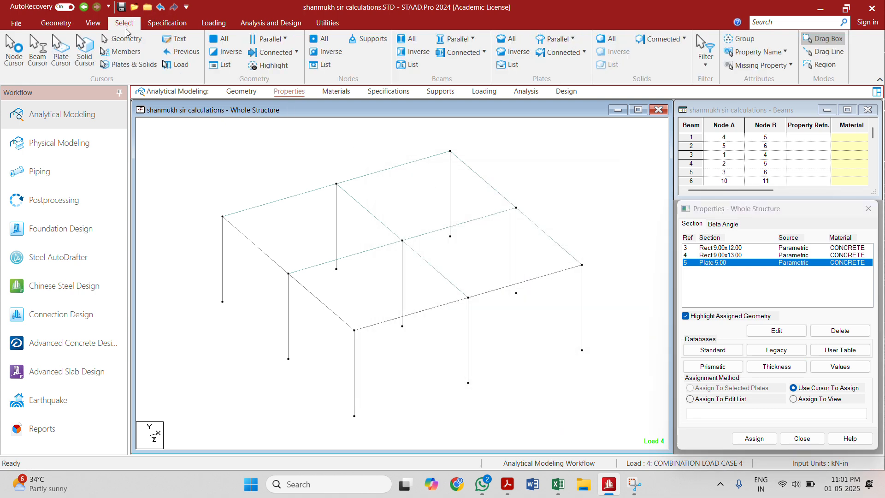
pyautogui.click(559, 40)
pyautogui.click(468, 41)
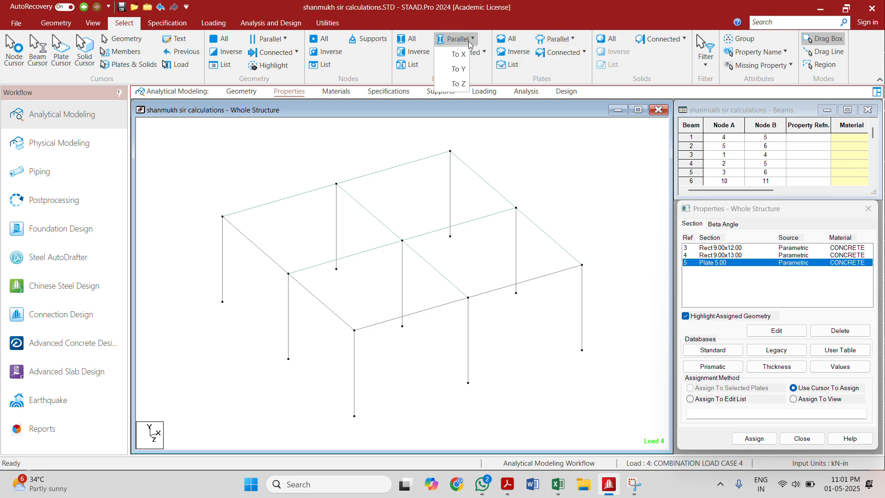
pyautogui.click(458, 69)
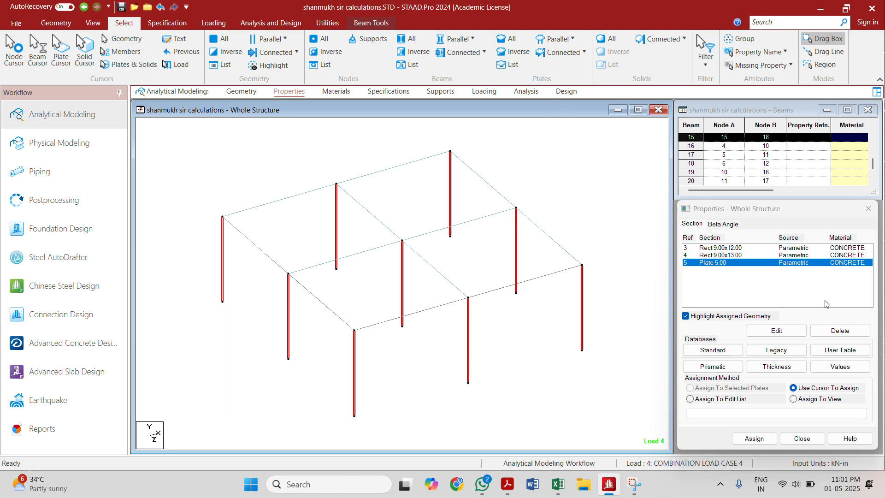
pyautogui.click(733, 255)
pyautogui.click(404, 53)
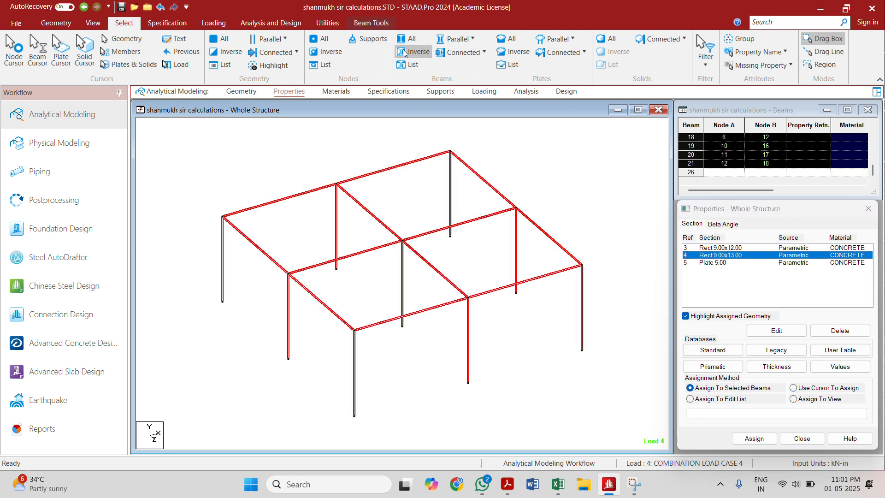
pyautogui.click(563, 166)
pyautogui.click(472, 39)
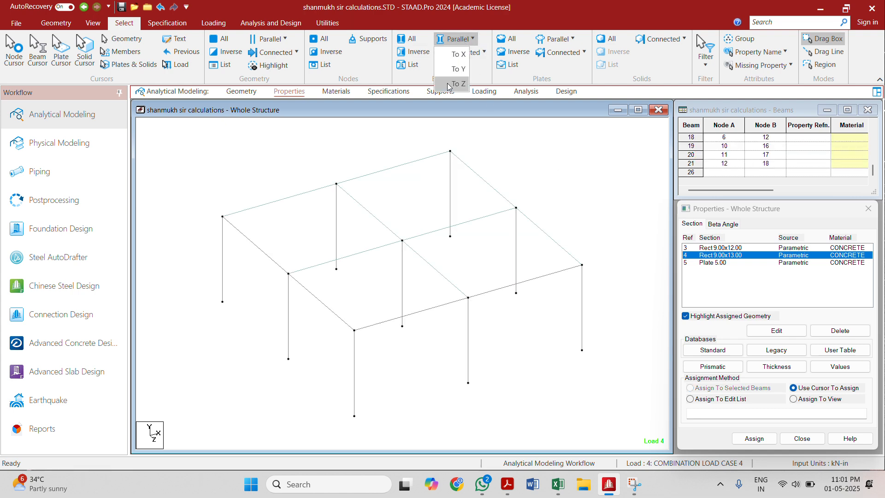
pyautogui.click(454, 69)
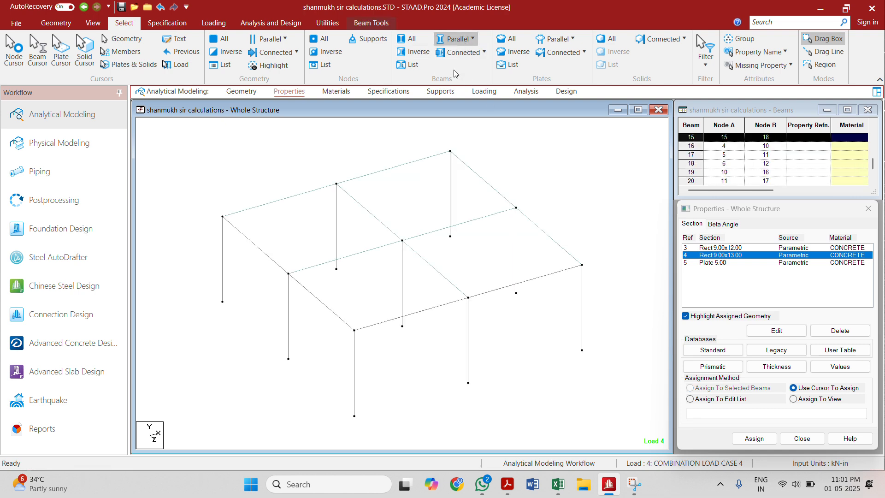
pyautogui.click(753, 437)
pyautogui.click(738, 361)
pyautogui.click(563, 190)
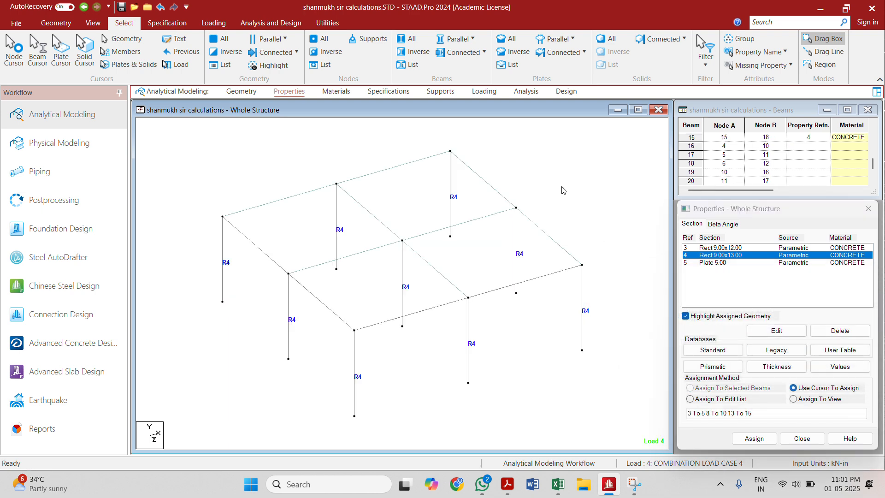
# Step: Assign the Rect 9.00x12.00 section to all horizontal roof beams by inverting the selection of members parallel to Y
pyautogui.click(446, 41)
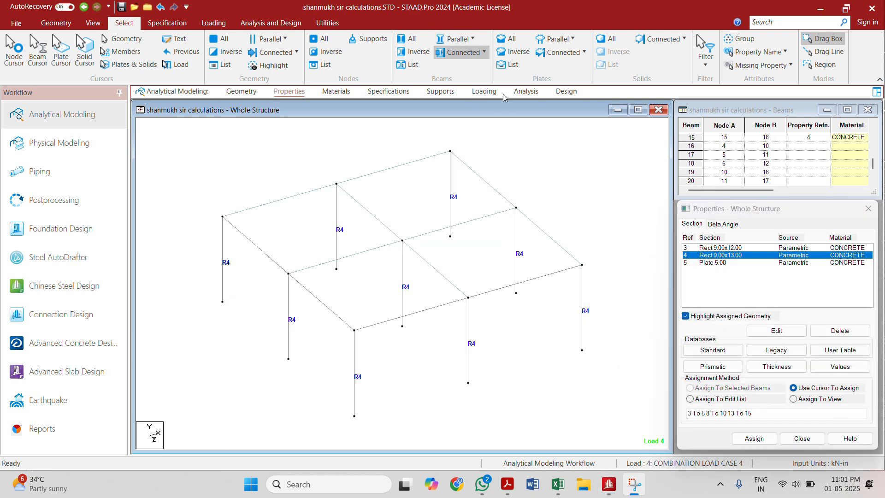
pyautogui.click(466, 39)
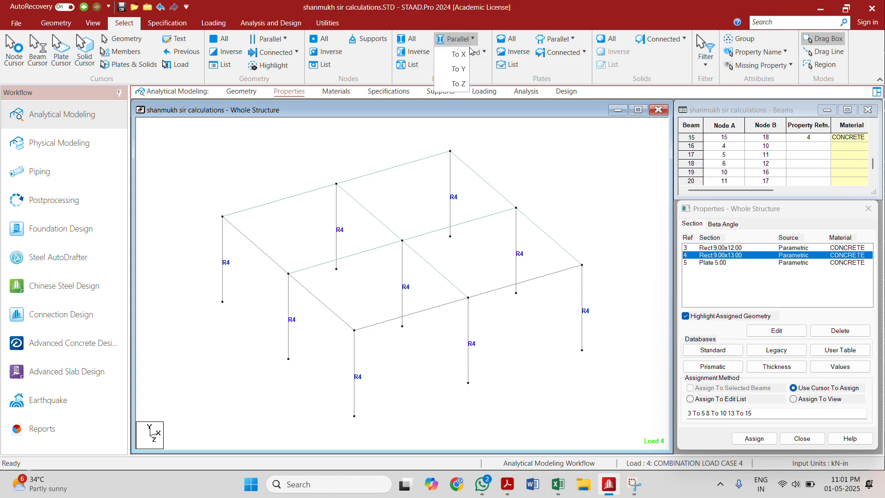
pyautogui.click(458, 69)
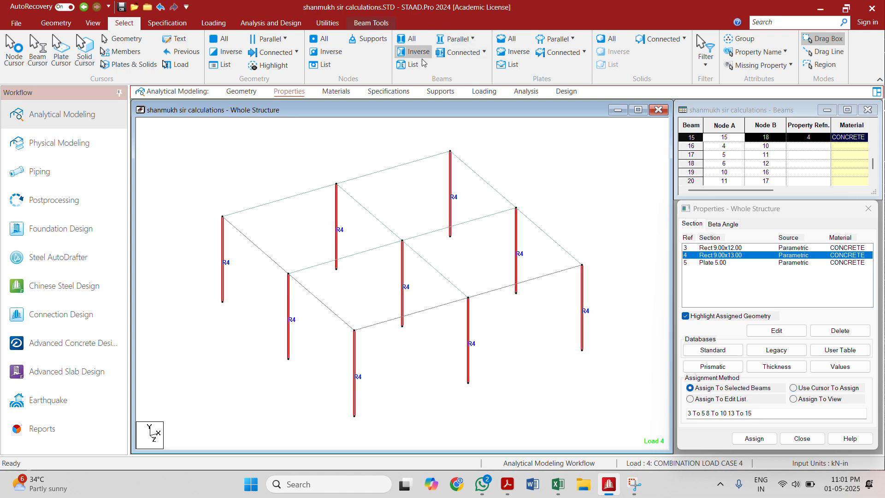
pyautogui.click(710, 247)
pyautogui.click(458, 39)
pyautogui.click(458, 69)
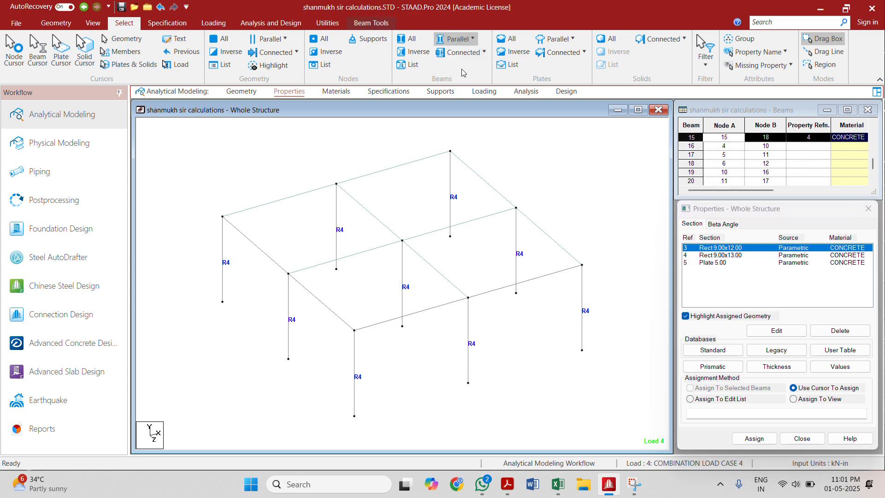
pyautogui.click(415, 52)
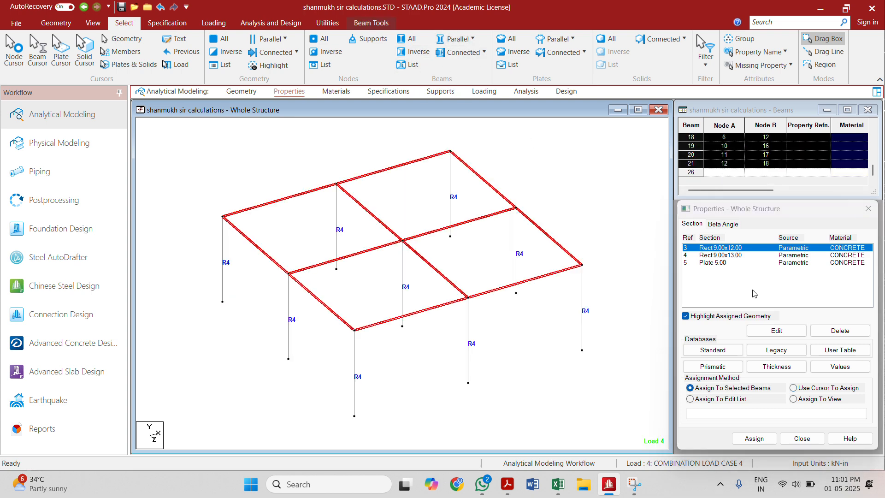
pyautogui.click(756, 439)
pyautogui.click(731, 362)
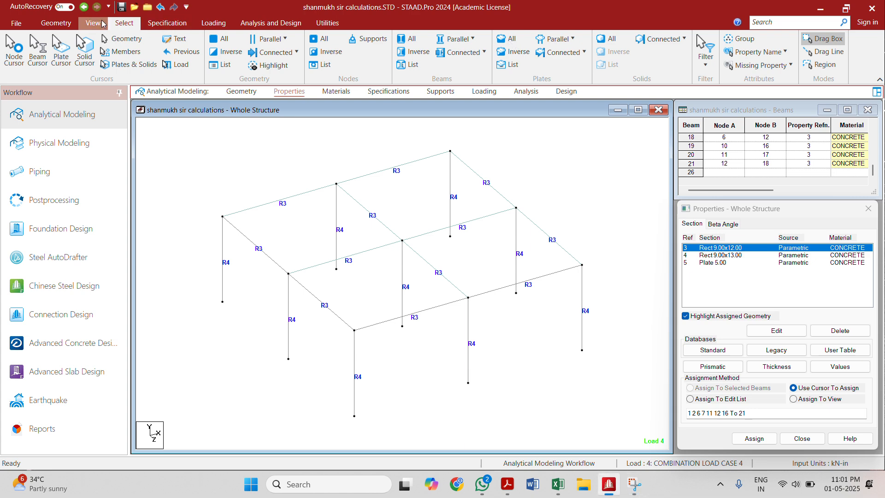
# Step: Assign the Plate 5.00 thickness property to all four roof plates
pyautogui.click(94, 23)
pyautogui.click(124, 23)
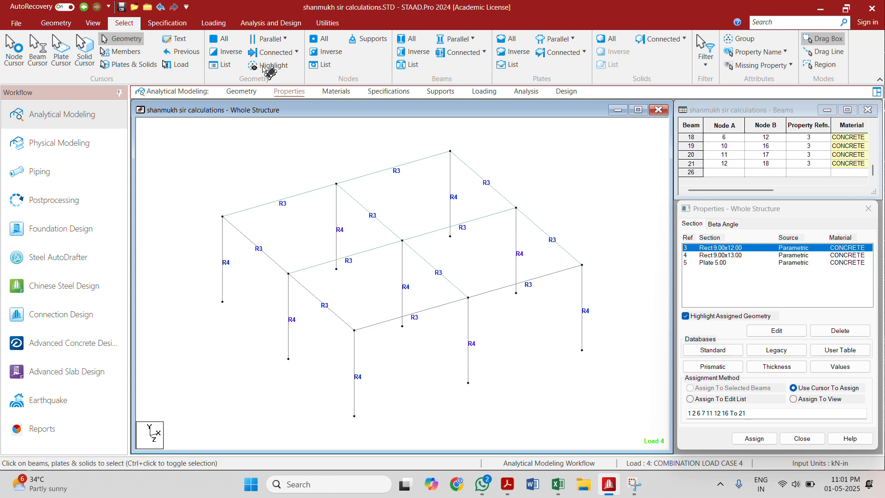
pyautogui.click(558, 42)
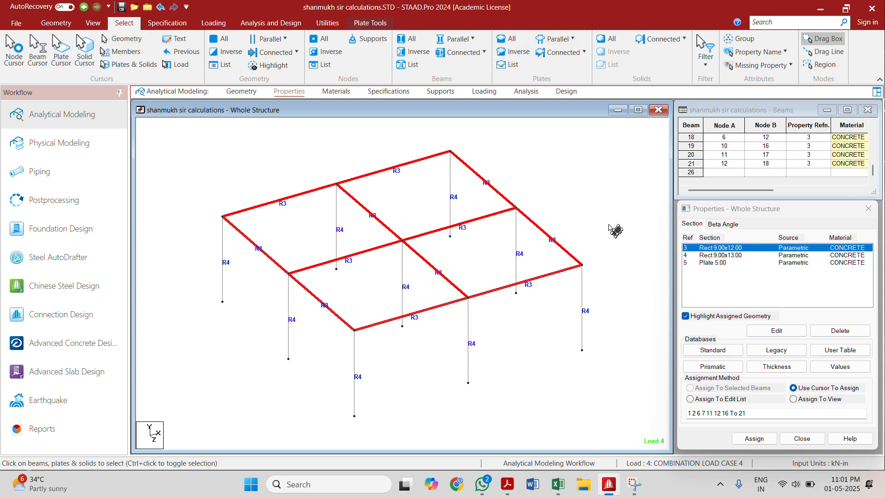
pyautogui.click(729, 262)
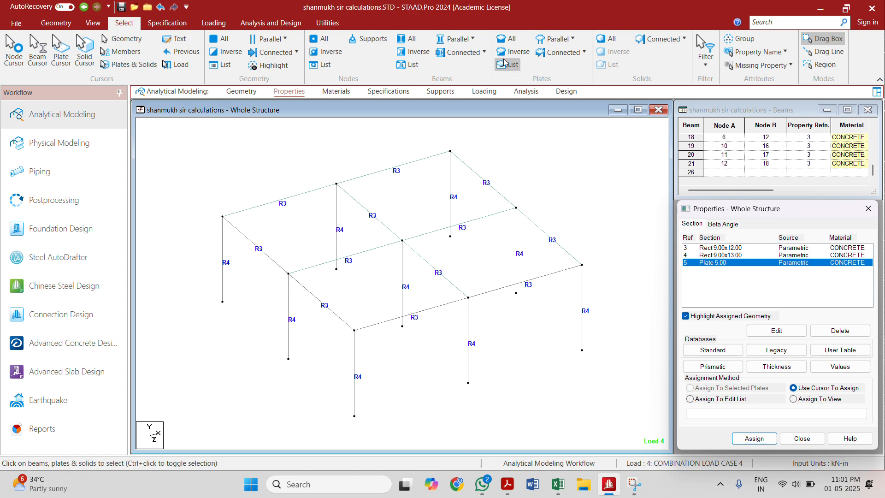
pyautogui.click(503, 40)
pyautogui.click(755, 440)
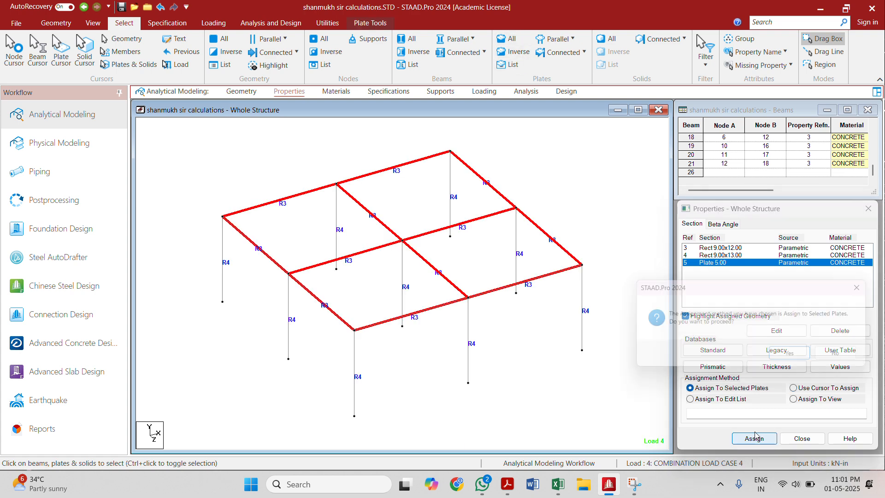
pyautogui.click(779, 360)
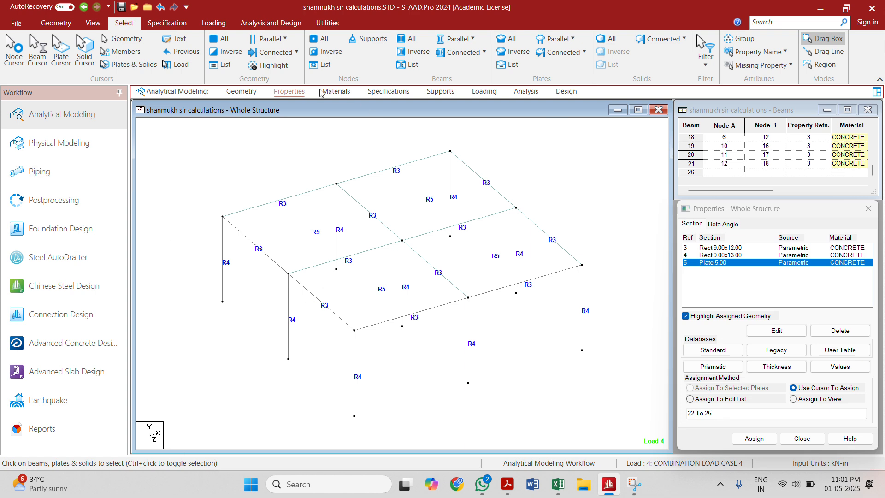
# Step: Assign Support 2 to all column base nodes, selecting them in the front view, and restore the isometric view
pyautogui.click(353, 92)
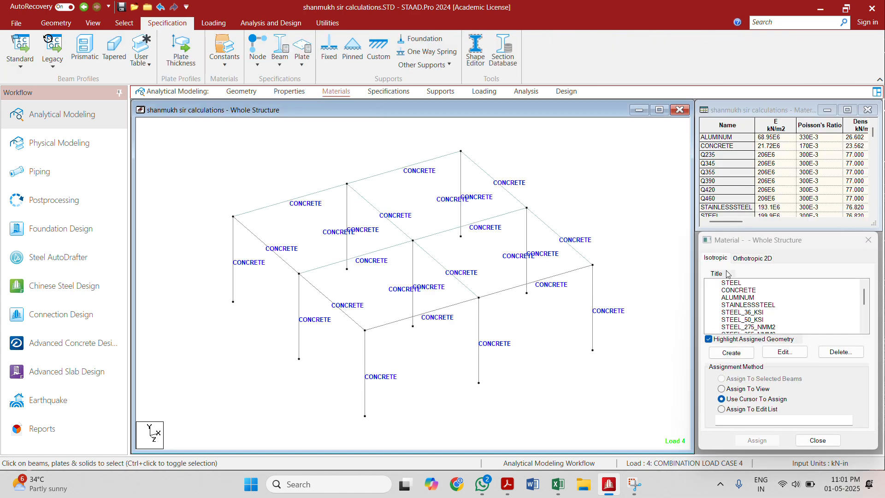
pyautogui.click(440, 92)
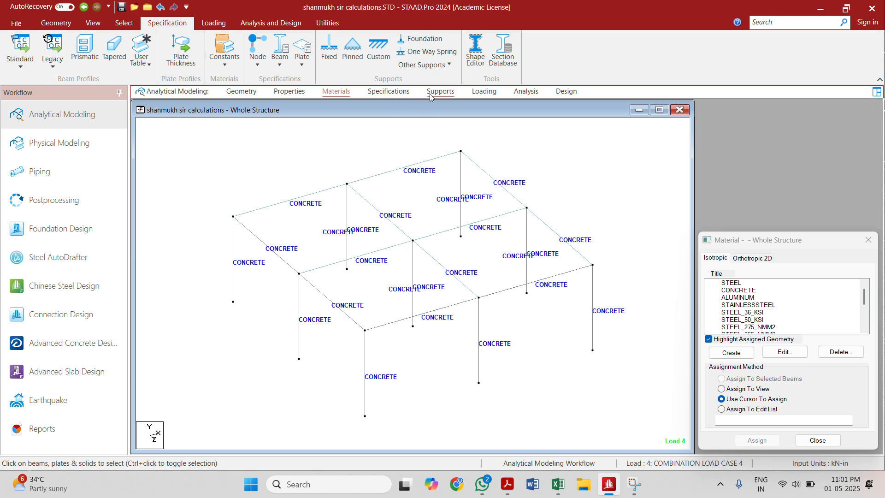
pyautogui.click(92, 22)
pyautogui.click(225, 53)
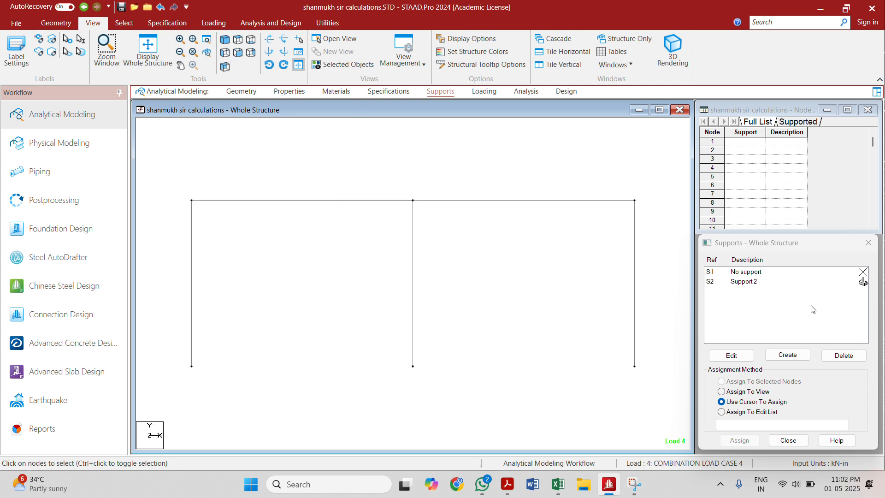
pyautogui.click(807, 282)
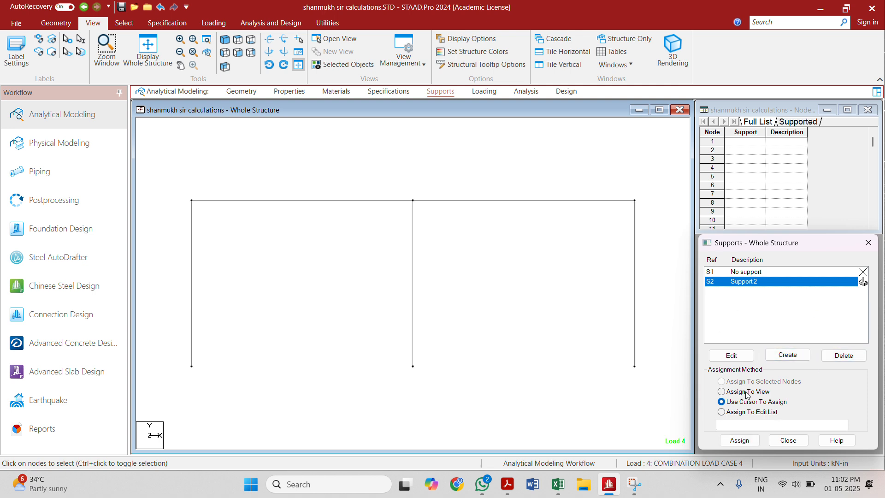
pyautogui.moveTo(172, 358); pyautogui.dragTo(648, 414)
pyautogui.click(740, 440)
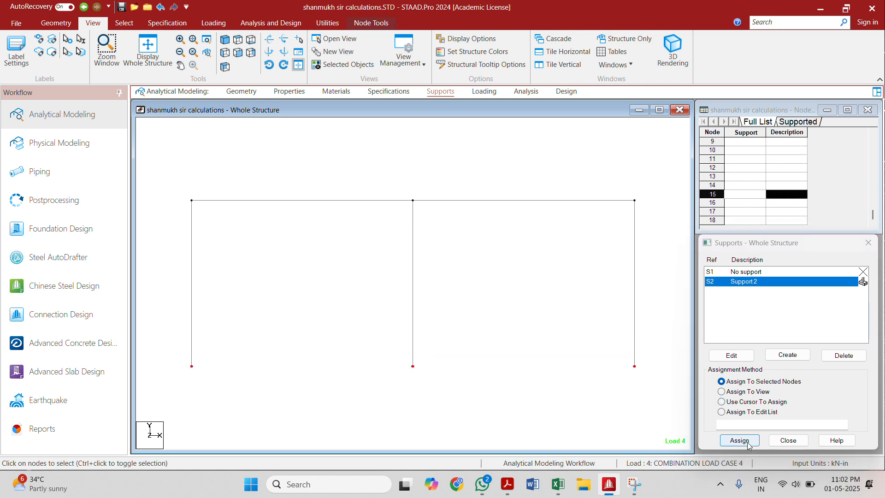
pyautogui.click(792, 381)
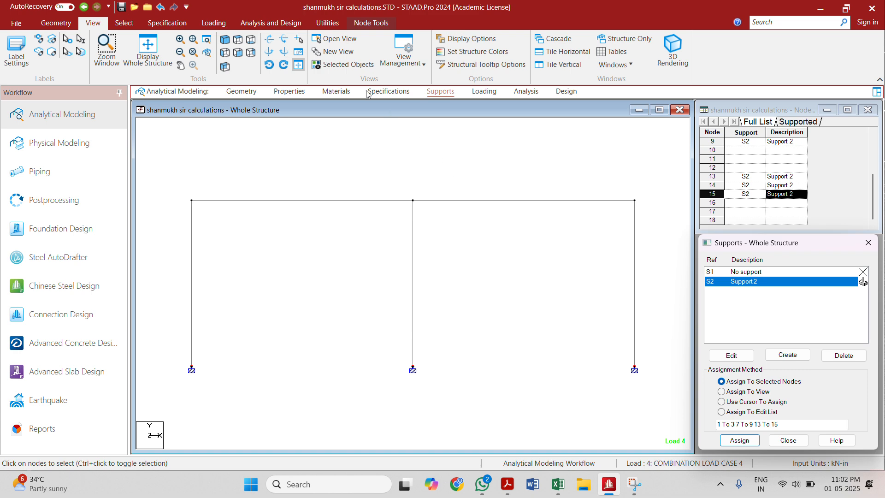
pyautogui.click(225, 39)
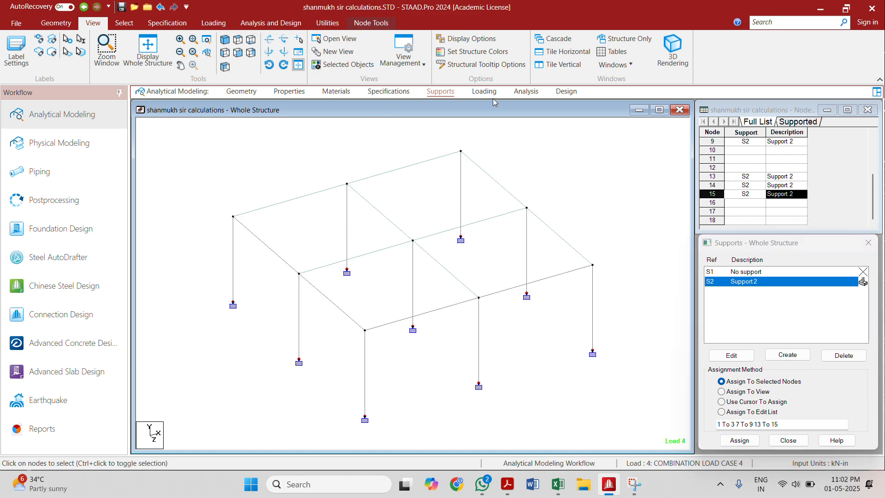
# Step: Open the load case details and select the selfweight item of the dead load case
pyautogui.click(485, 92)
pyautogui.click(709, 137)
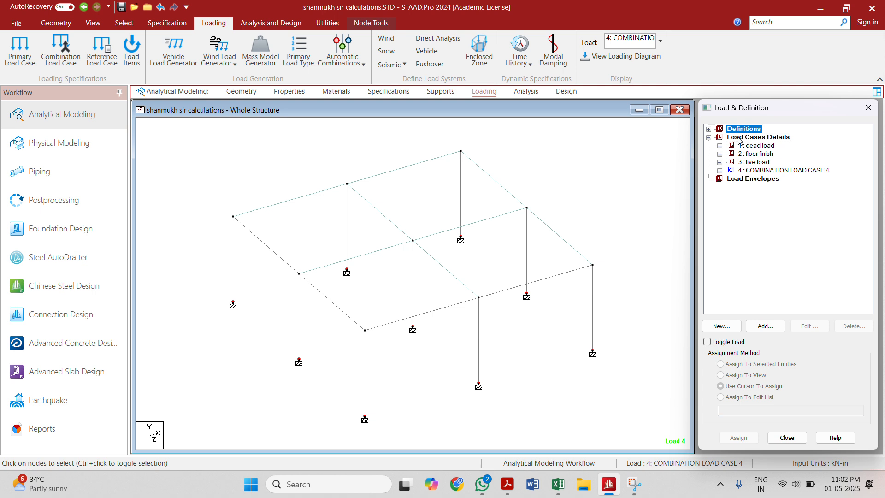
pyautogui.click(720, 146)
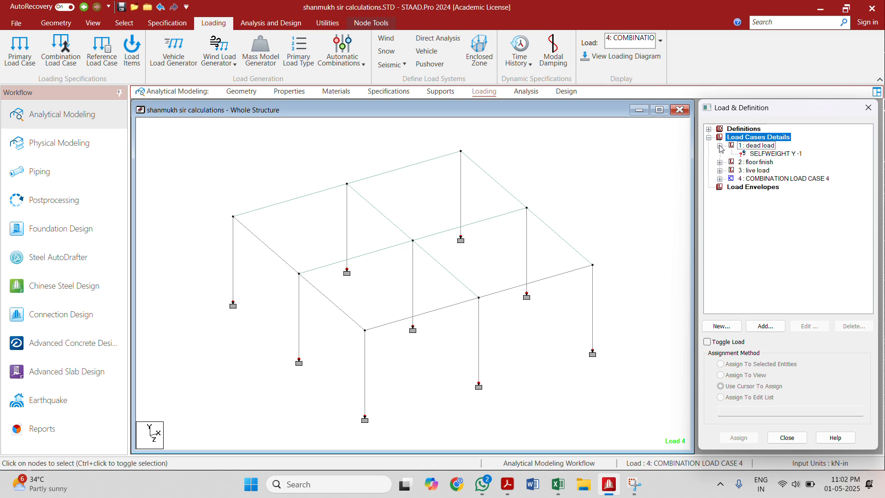
pyautogui.click(765, 157)
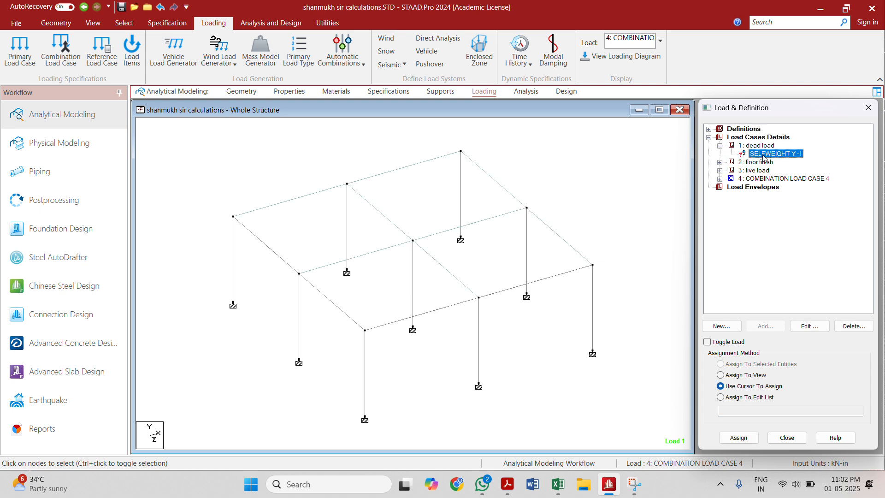
pyautogui.click(756, 138)
pyautogui.doubleClick(755, 139)
pyautogui.doubleClick(755, 139)
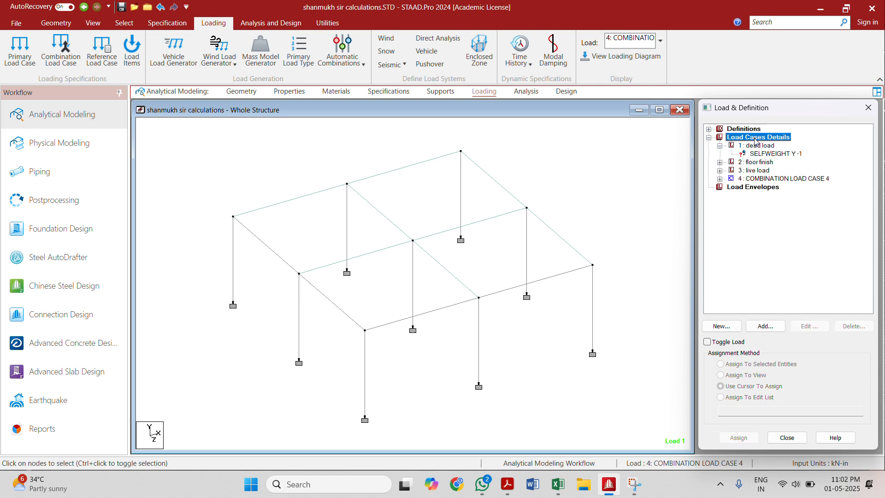
pyautogui.click(765, 326)
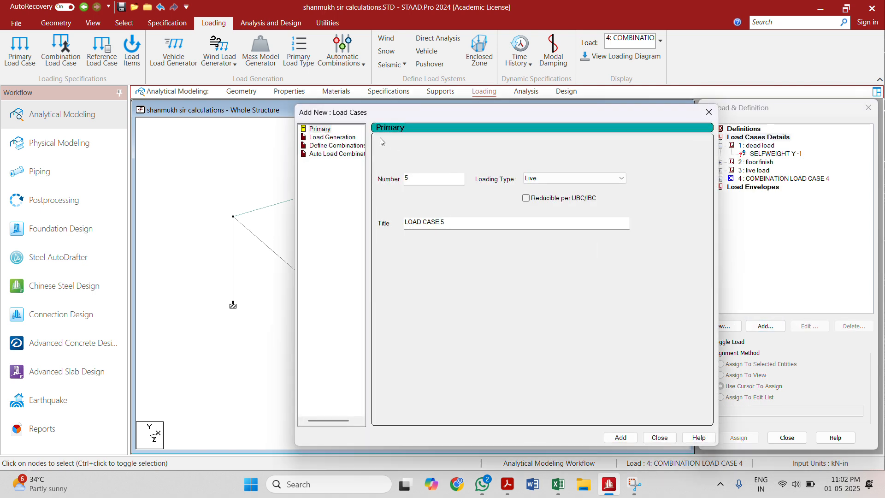
pyautogui.click(333, 138)
pyautogui.click(322, 129)
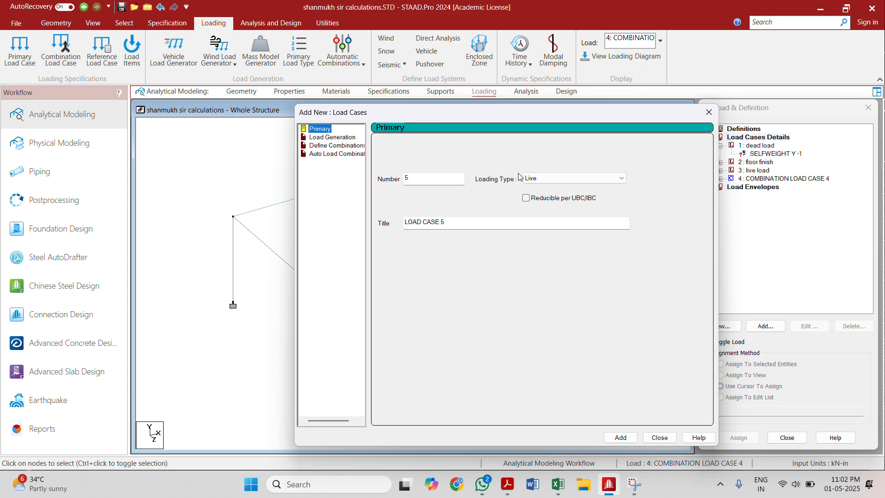
pyautogui.doubleClick(547, 180)
pyautogui.click(709, 113)
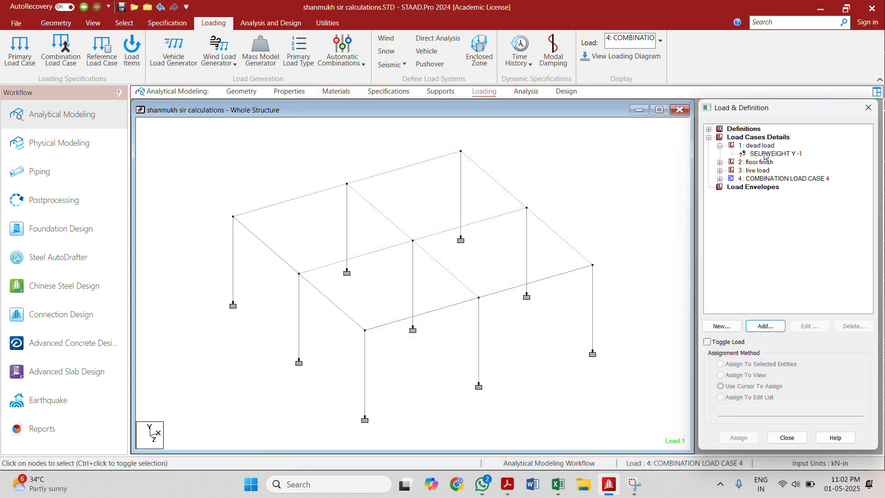
# Step: Assign the dead load case's selfweight item to the whole view
pyautogui.click(764, 155)
pyautogui.click(741, 438)
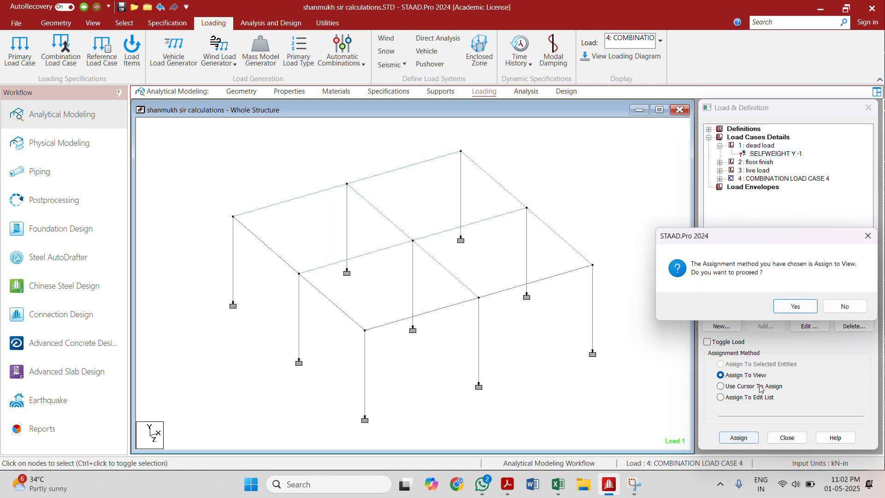
pyautogui.click(790, 305)
# Step: Examine the floor load definition of the floor finish case, including its pressure, direction and Y range
pyautogui.click(757, 162)
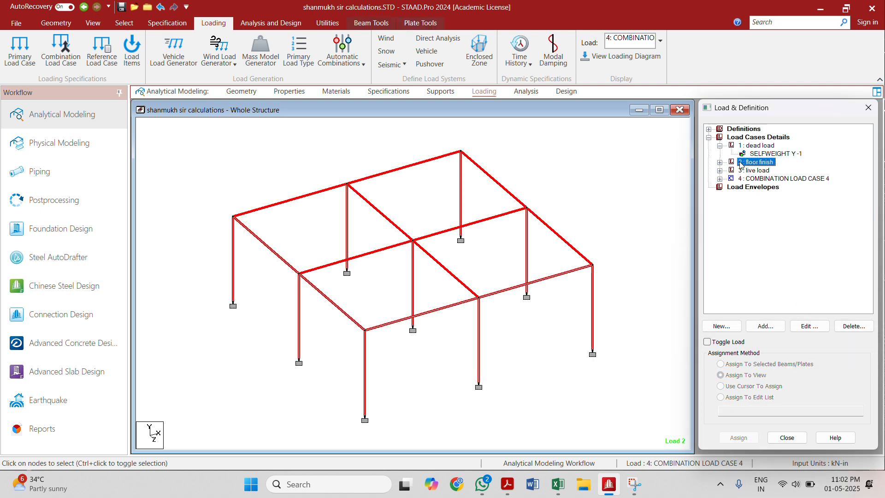
pyautogui.click(720, 162)
pyautogui.click(774, 170)
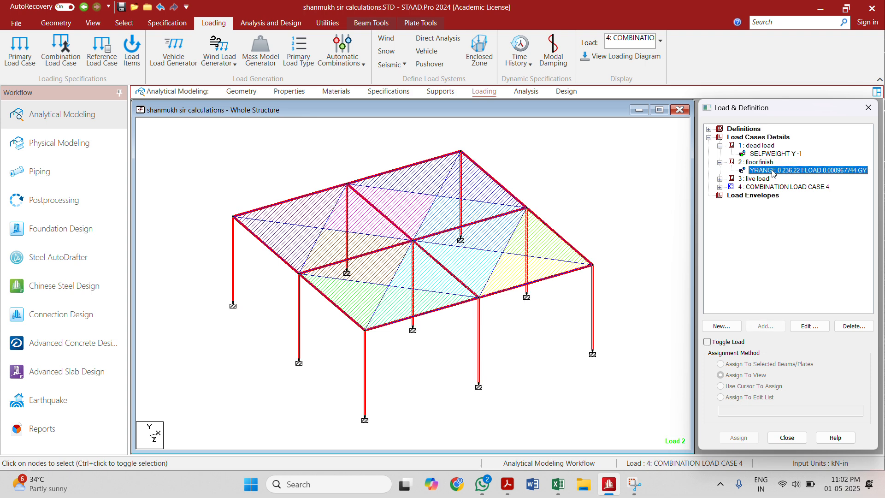
pyautogui.doubleClick(774, 171)
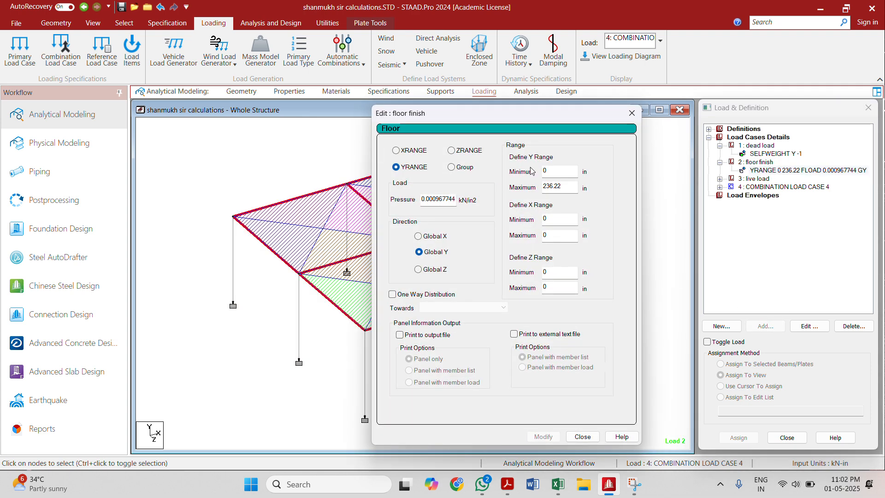
pyautogui.click(632, 113)
# Step: Set the input length unit to Meter, keeping KiloNewton as the force unit
pyautogui.click(56, 23)
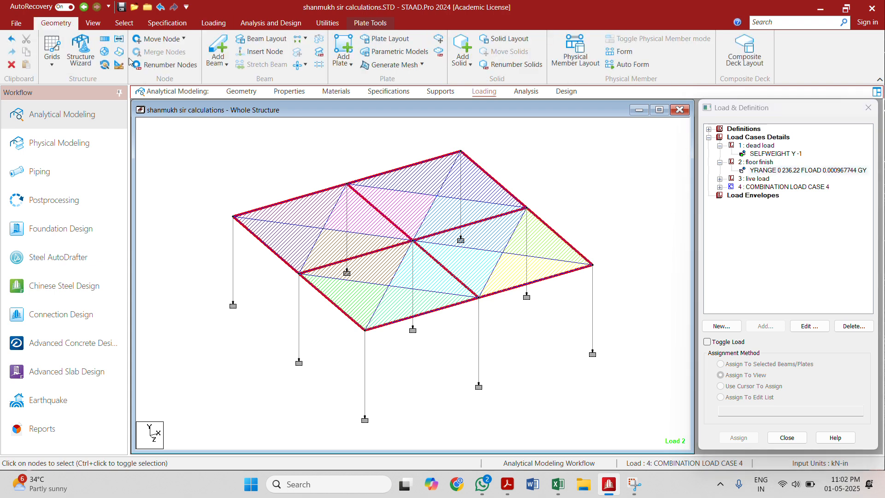
pyautogui.click(119, 65)
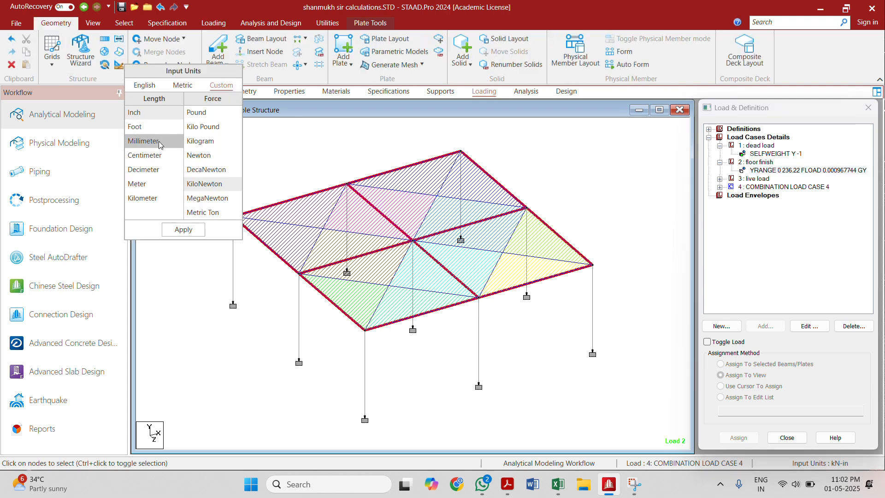
pyautogui.click(153, 183)
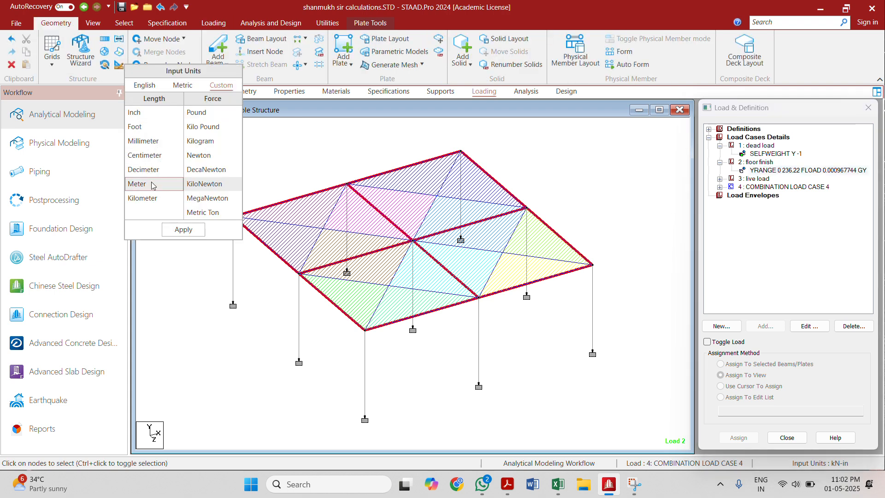
pyautogui.click(183, 230)
# Step: Review the floor load pressures and Y ranges of the floor finish and live load cases in metre units
pyautogui.click(769, 171)
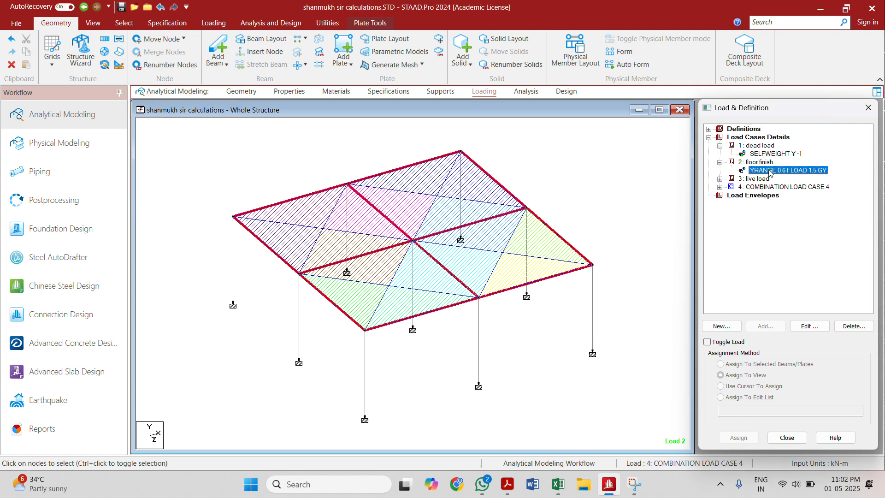
pyautogui.doubleClick(769, 171)
pyautogui.click(447, 206)
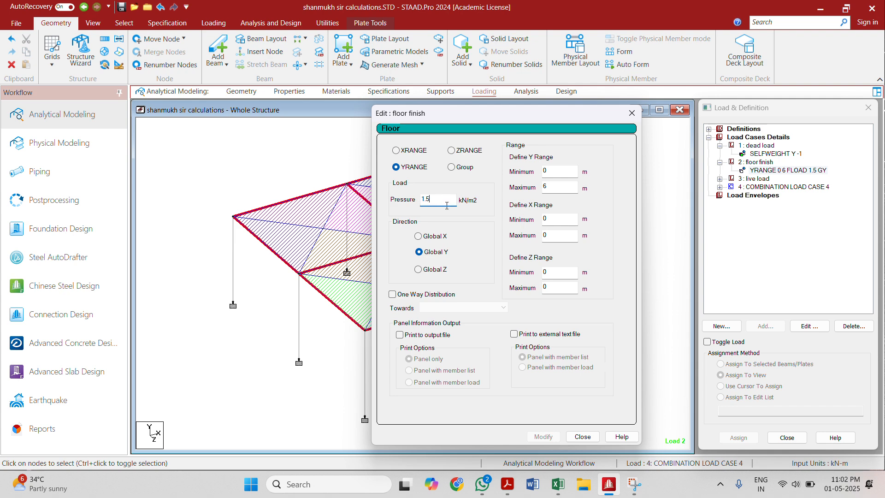
pyautogui.click(578, 438)
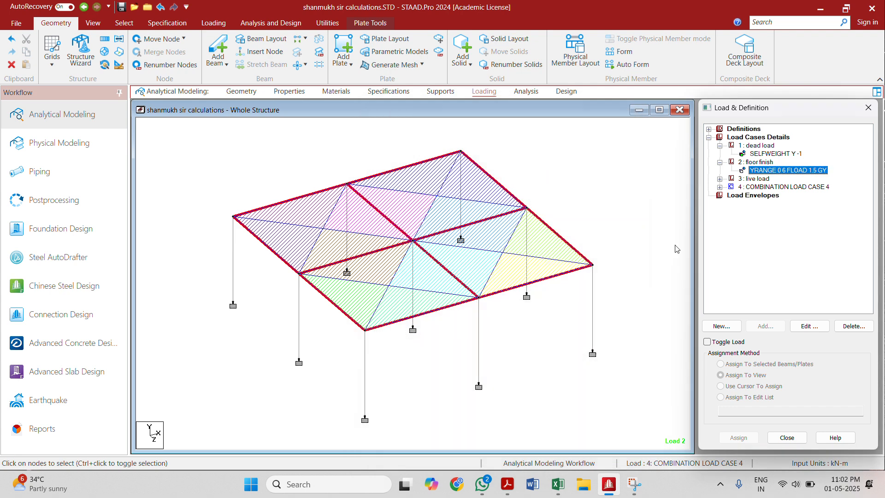
pyautogui.click(719, 179)
pyautogui.doubleClick(751, 187)
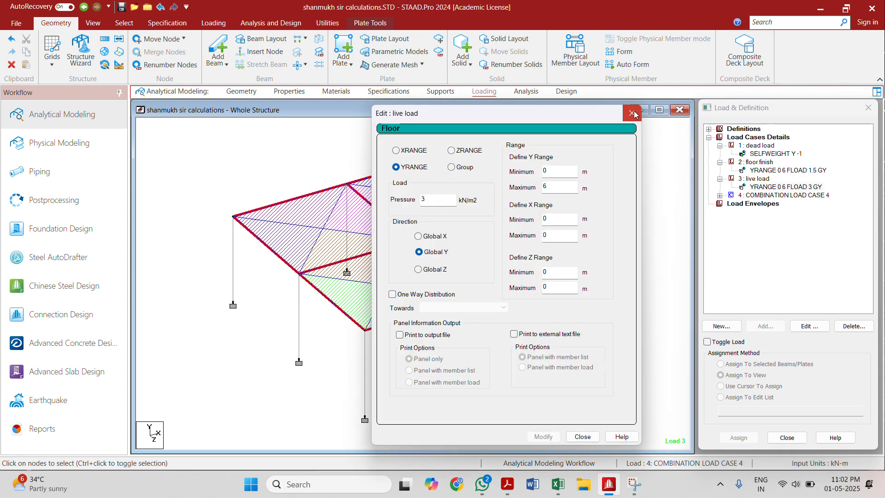
pyautogui.click(632, 113)
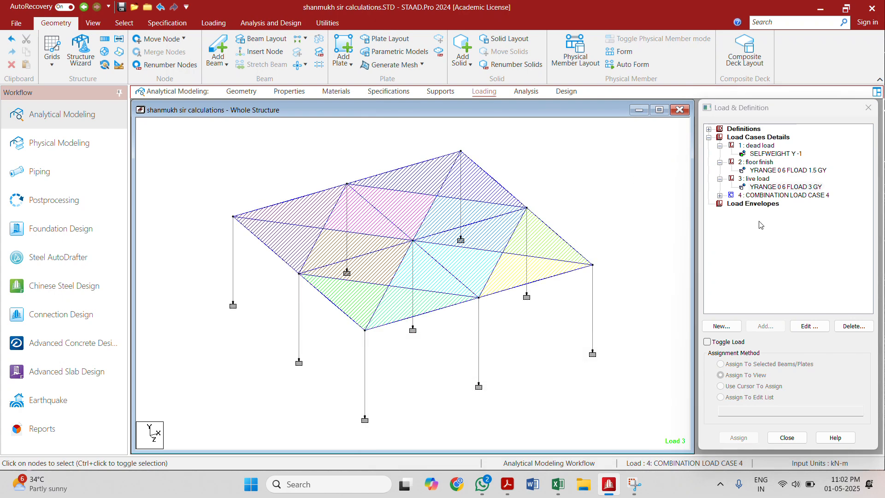
# Step: Examine the load factors listed under COMBINATION LOAD CASE 4
pyautogui.click(753, 196)
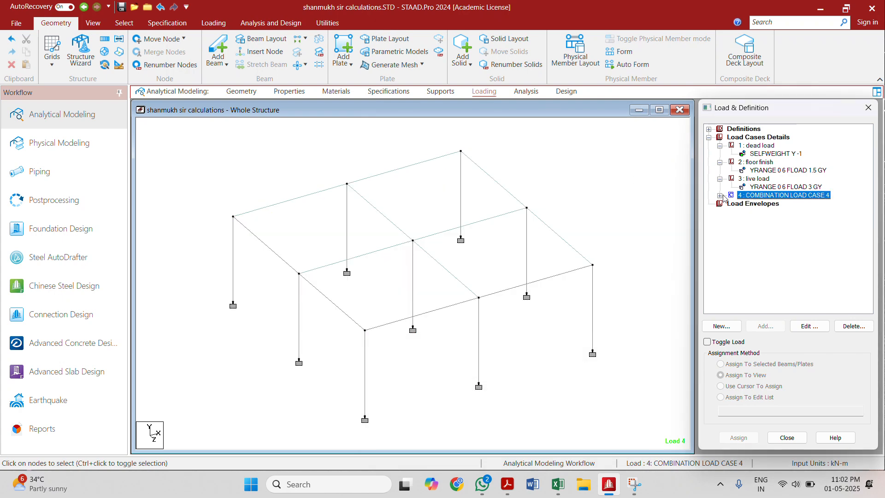
pyautogui.click(719, 196)
pyautogui.click(765, 203)
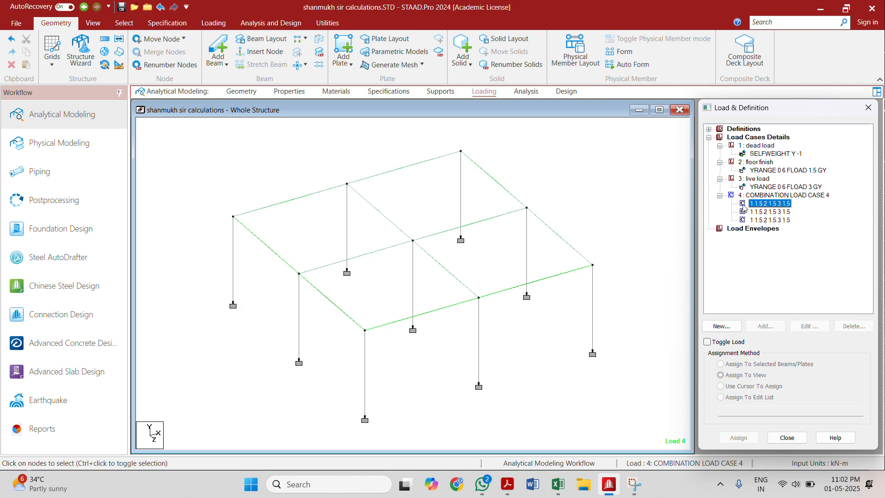
pyautogui.click(758, 212)
pyautogui.click(758, 221)
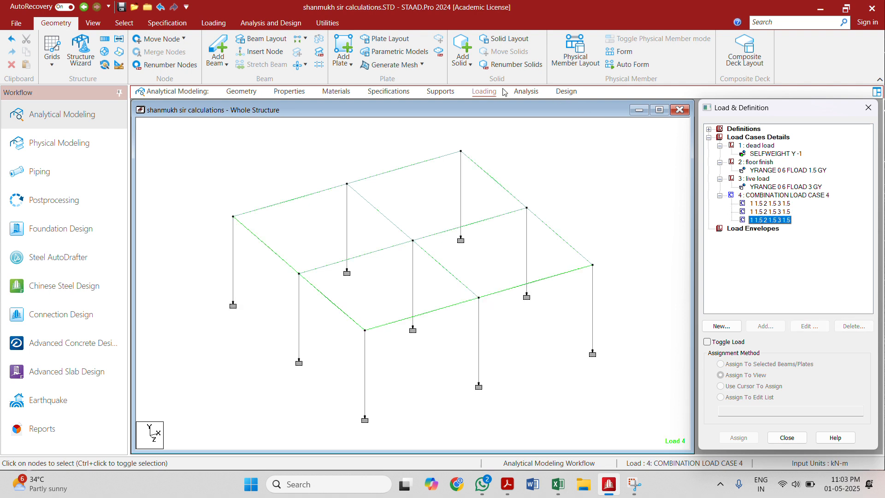
# Step: Run the analysis and enter post-processing mode with the dead, floor finish, live and combination load cases selected for results
pyautogui.click(54, 200)
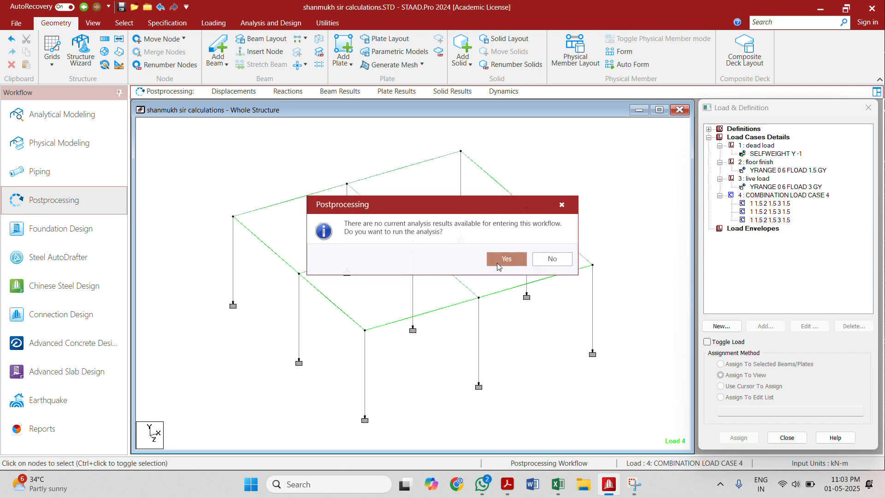
pyautogui.click(507, 259)
pyautogui.click(431, 297)
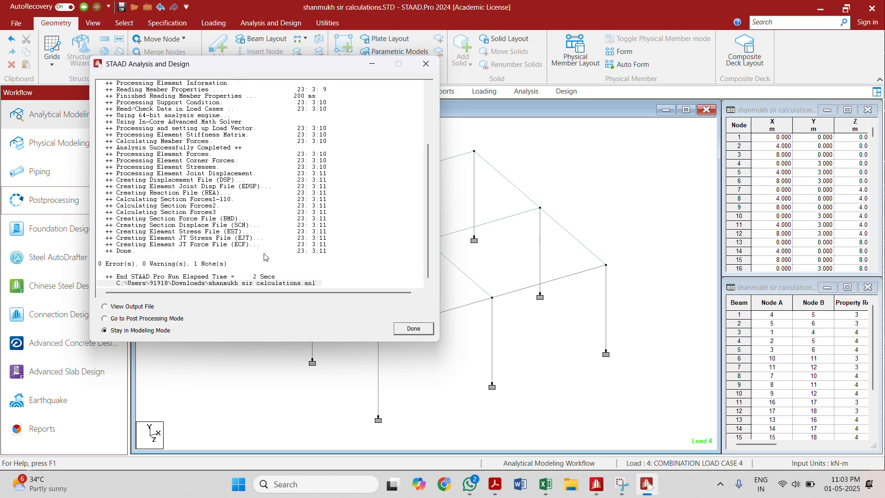
pyautogui.click(175, 320)
pyautogui.click(413, 329)
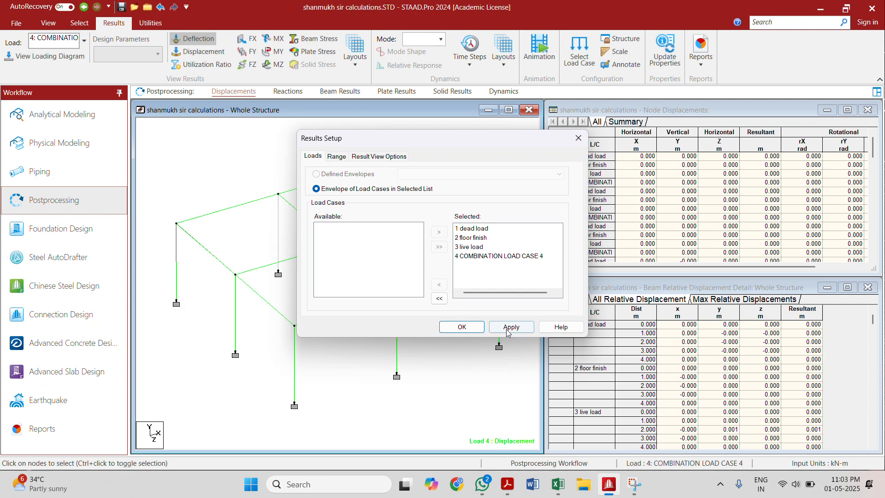
pyautogui.click(474, 330)
# Step: Examine the displacement results and the support reactions of the structure in a maximized model view
pyautogui.click(508, 110)
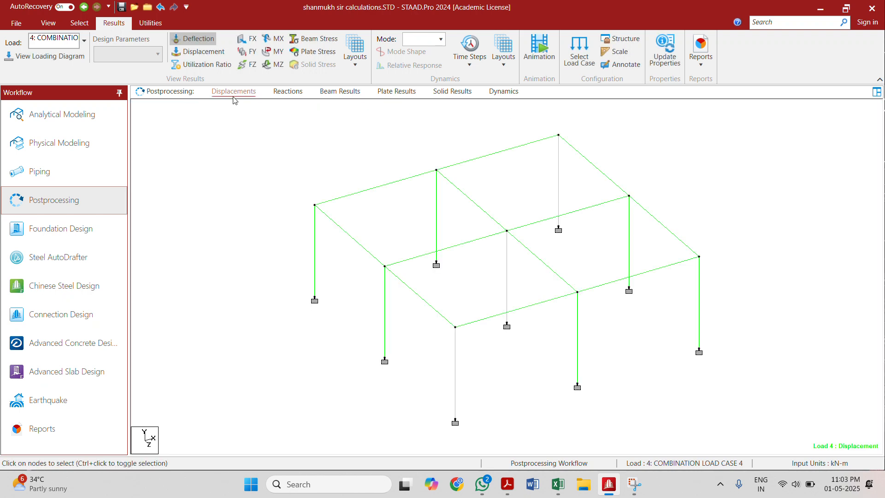
pyautogui.click(247, 40)
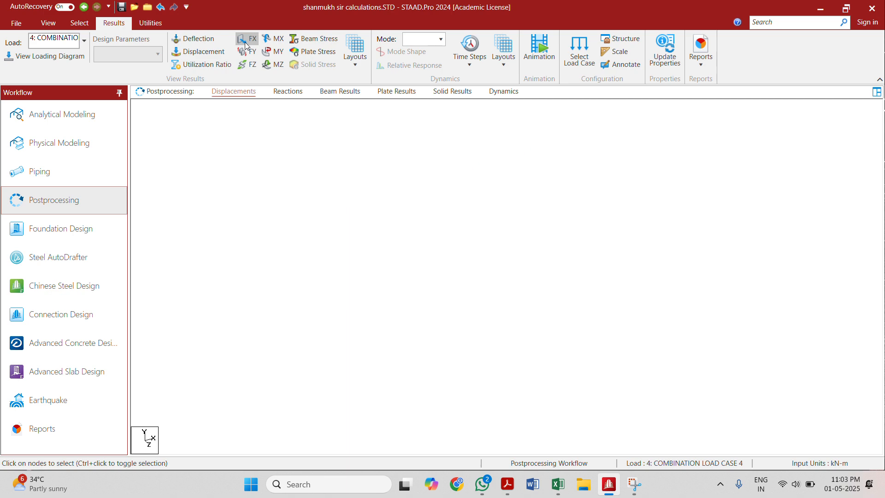
pyautogui.click(287, 91)
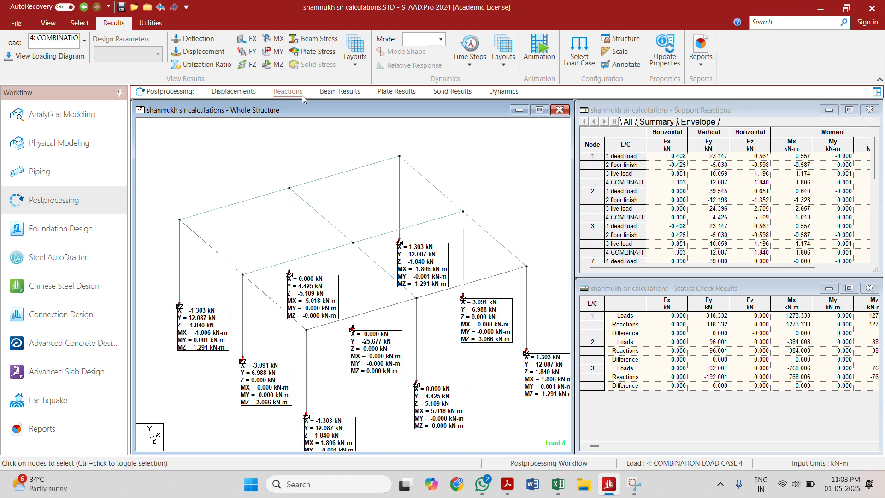
pyautogui.click(541, 110)
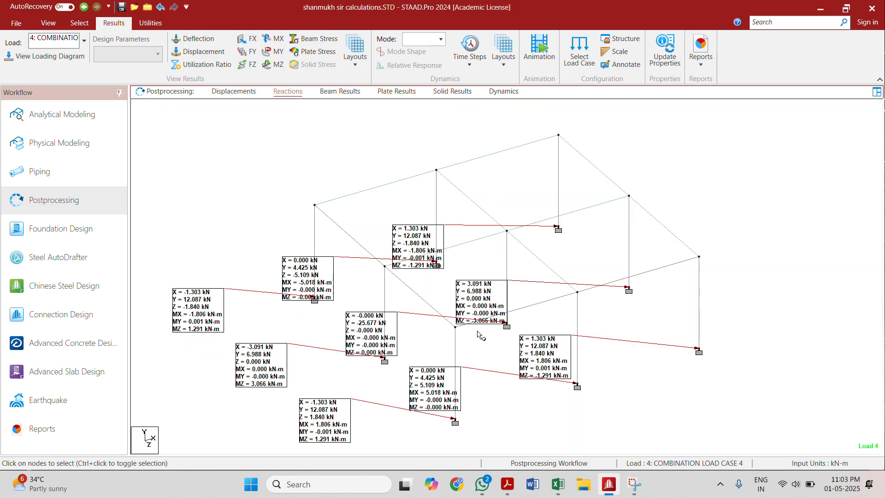
pyautogui.scroll(-3, 479, 336)
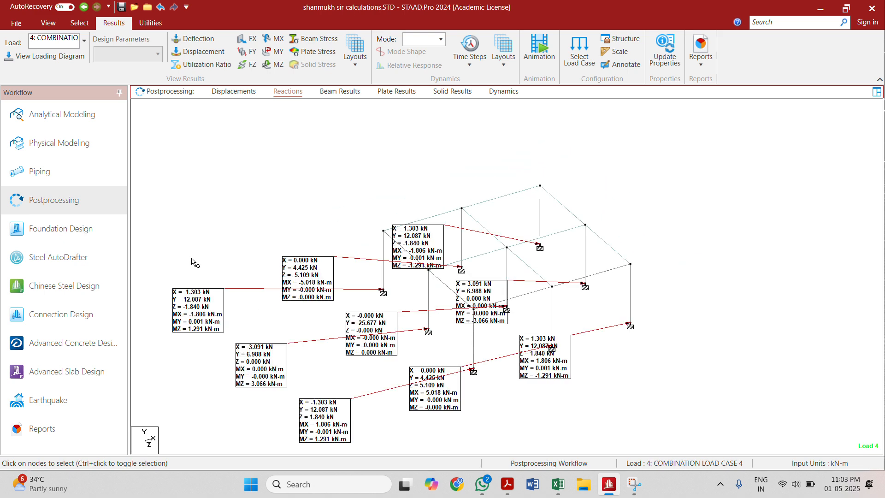
# Step: Show the nodal displacement values and the axial force (FX) diagram for load case 4 on the model
pyautogui.click(203, 51)
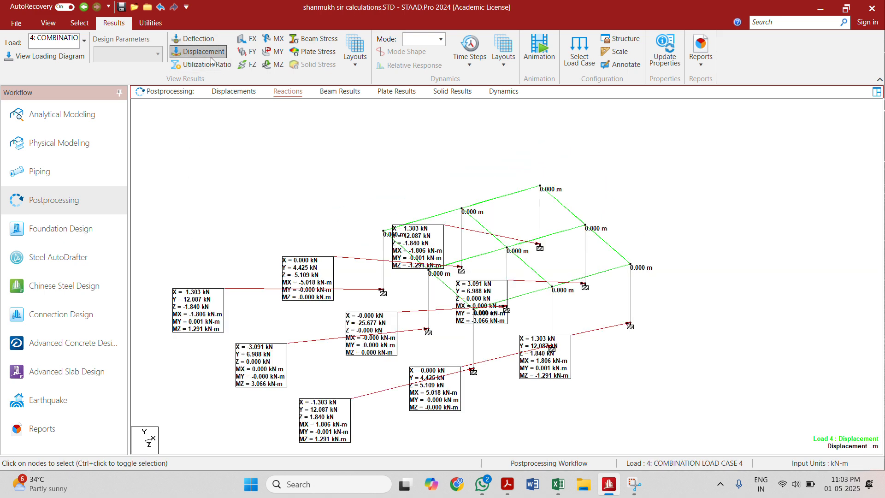
pyautogui.click(245, 41)
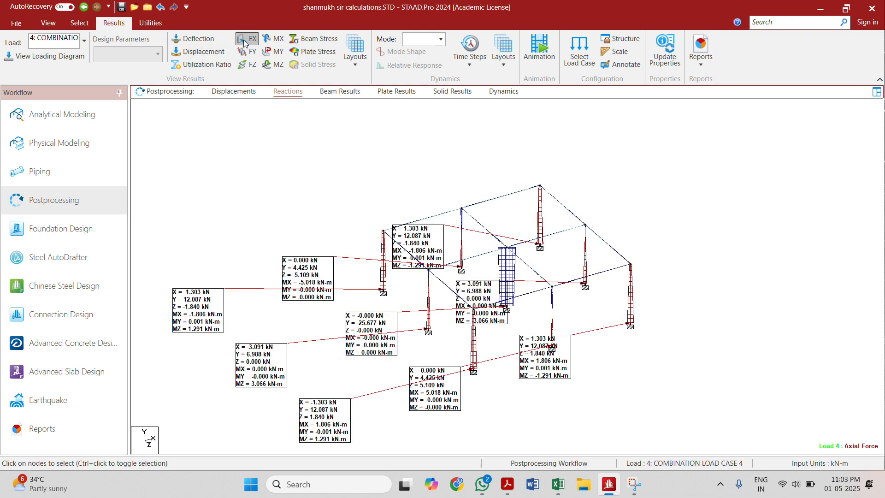